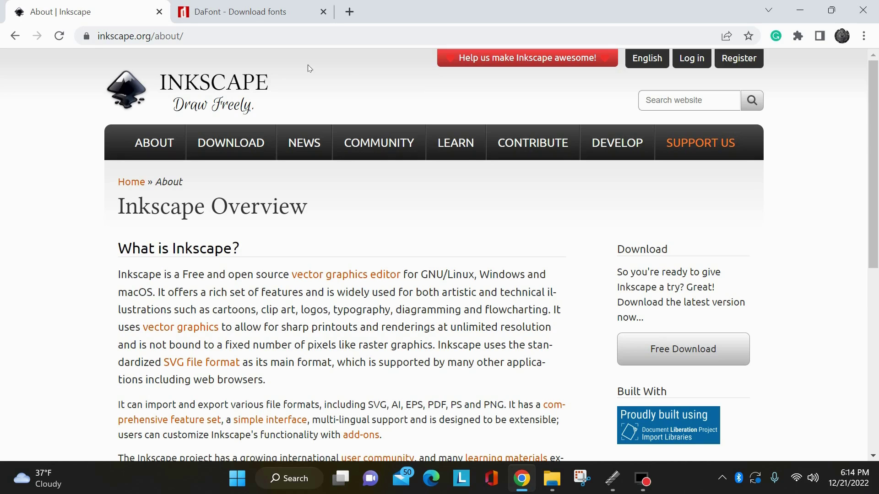
Go from the Current Version download page to the Inkscape 1.2.2 release page
mouse_move(256, 141)
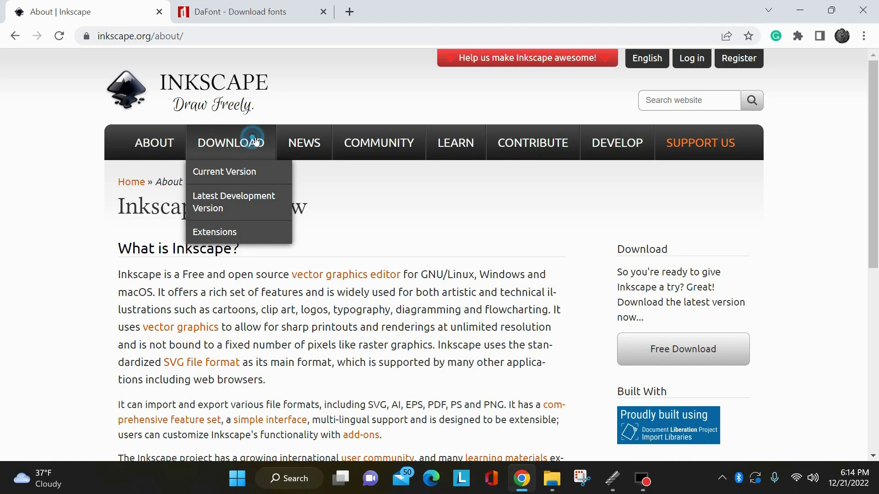
left_click(241, 173)
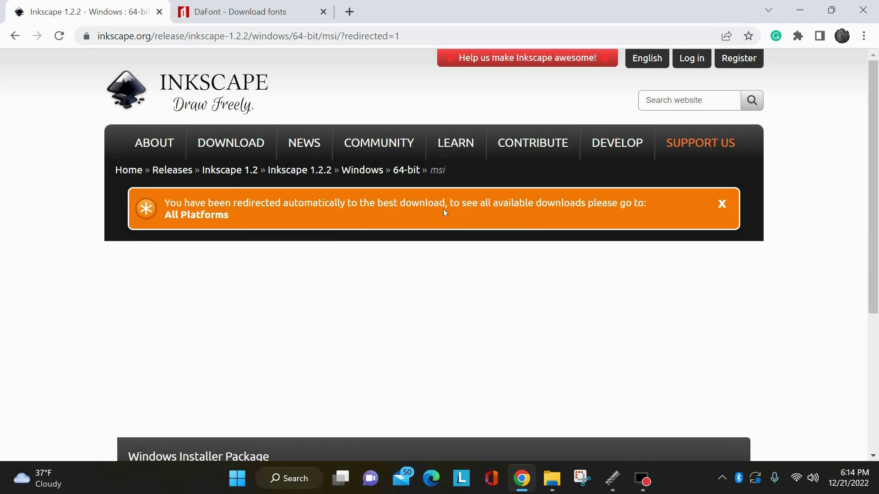
scroll(443, 209, "down", 4)
scroll(434, 249, "up", 4)
left_click(313, 174)
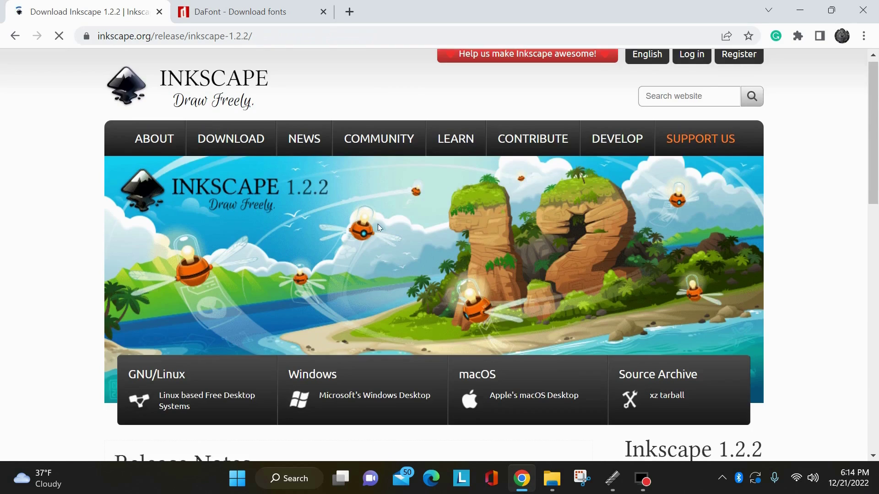
Show the Windows 64-bit download options for Inkscape 1.2.2, then minimize Chrome
scroll(178, 253, "down", 3)
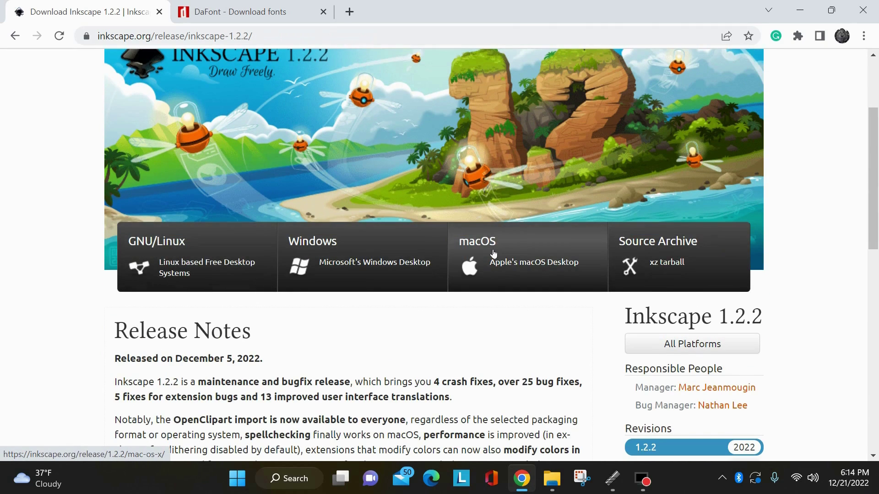
left_click(331, 252)
scroll(290, 351, "down", 1)
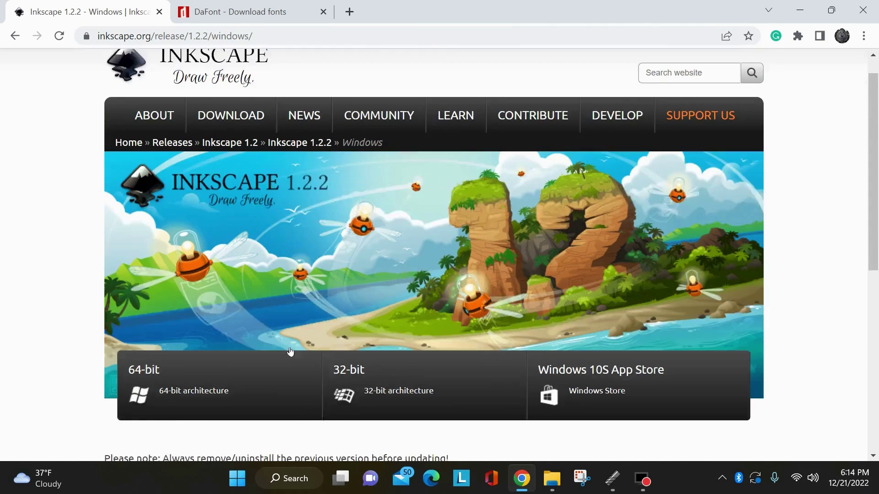
scroll(290, 351, "down", 2)
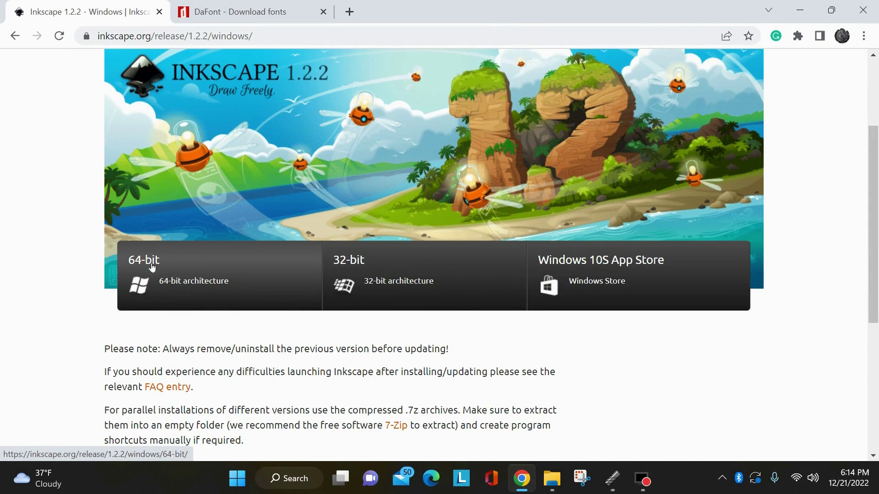
left_click(176, 281)
scroll(579, 331, "down", 2)
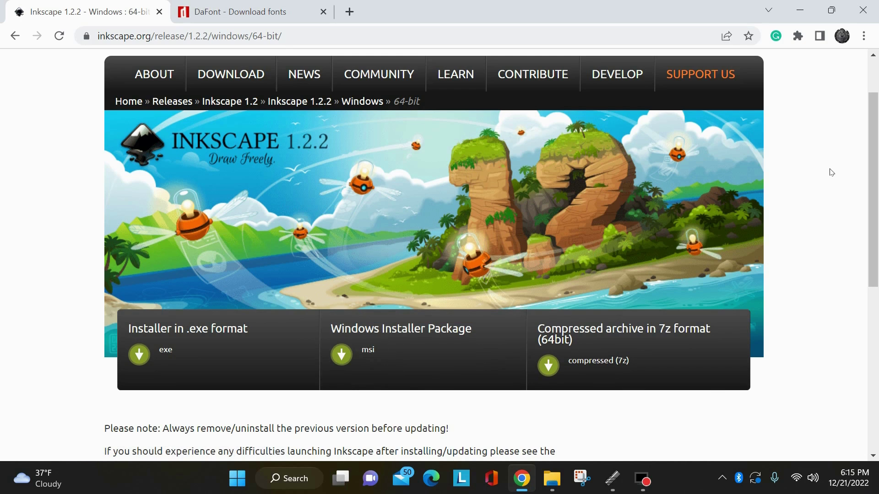
left_click(800, 10)
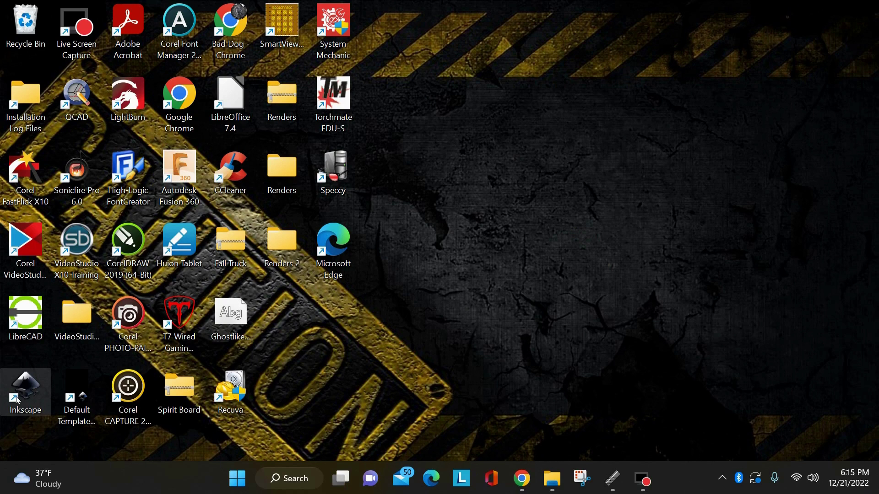
Launch Inkscape from its desktop icon and dismiss the shortcut's context menu
double_click(28, 386)
right_click(28, 385)
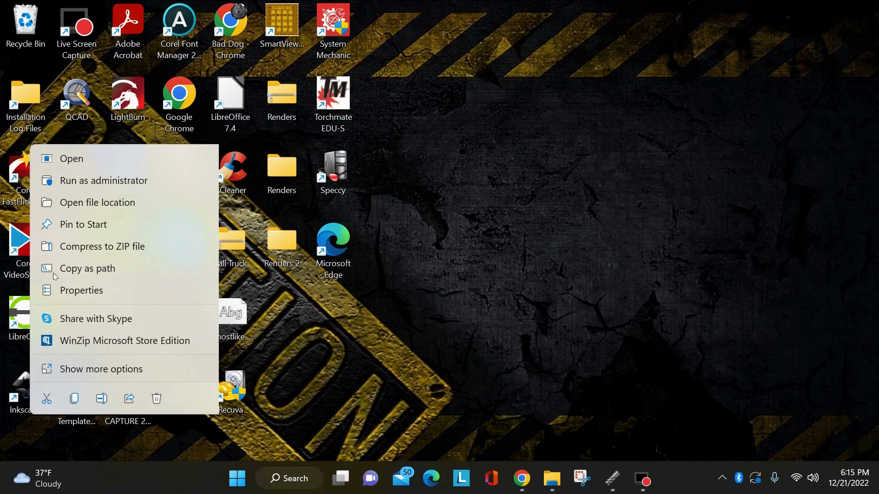
left_click(396, 313)
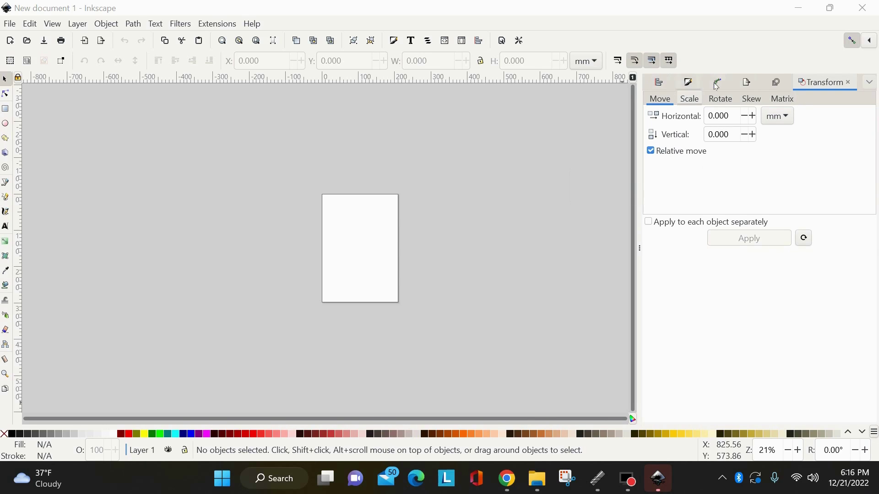
Dock the Path Effects and Align and Distribute panels
left_click(133, 24)
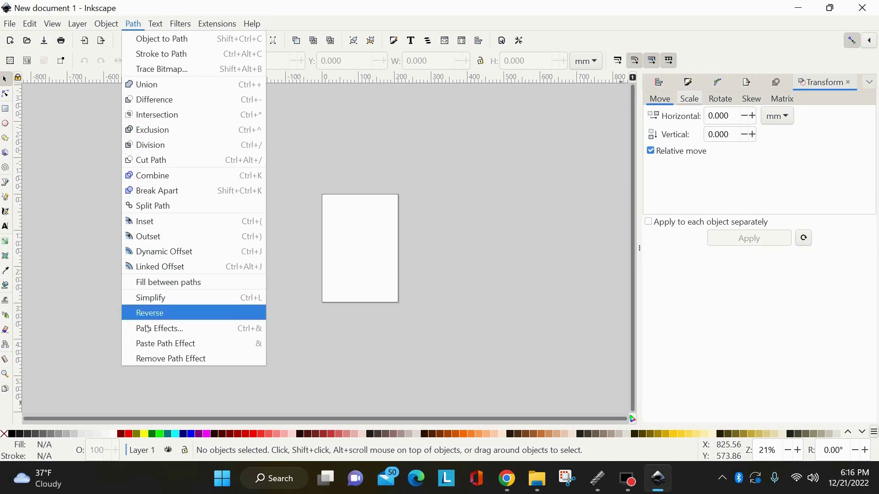
left_click(163, 327)
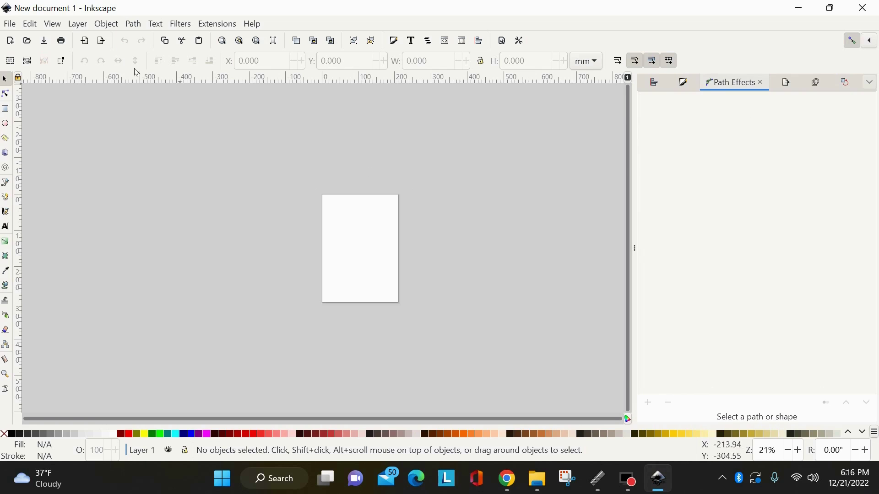
left_click(107, 24)
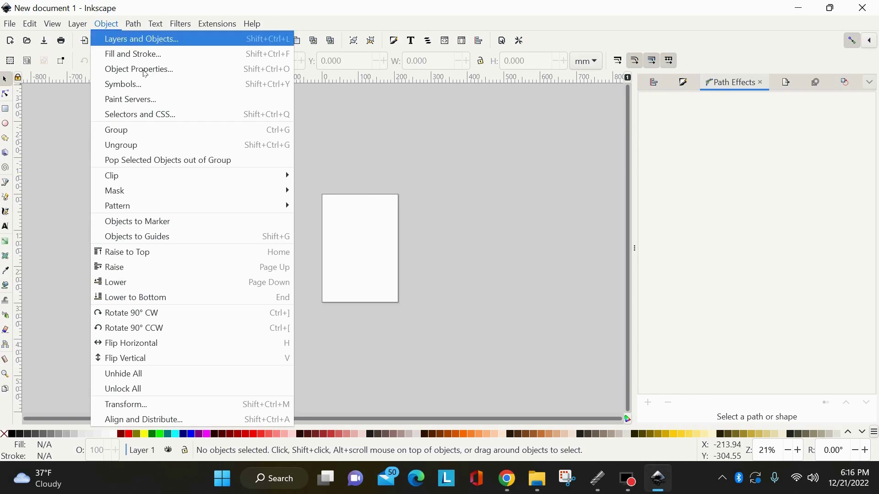
left_click(149, 417)
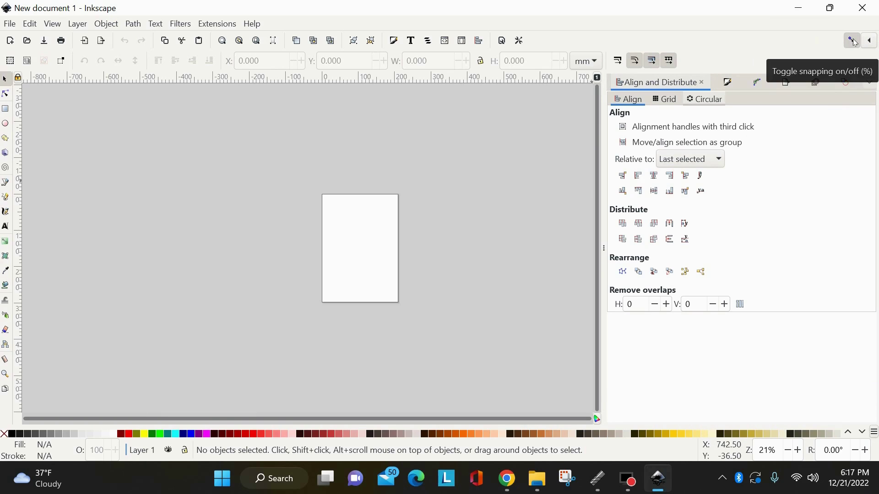
Toggle snapping and review the detailed snap options popover
left_click(853, 44)
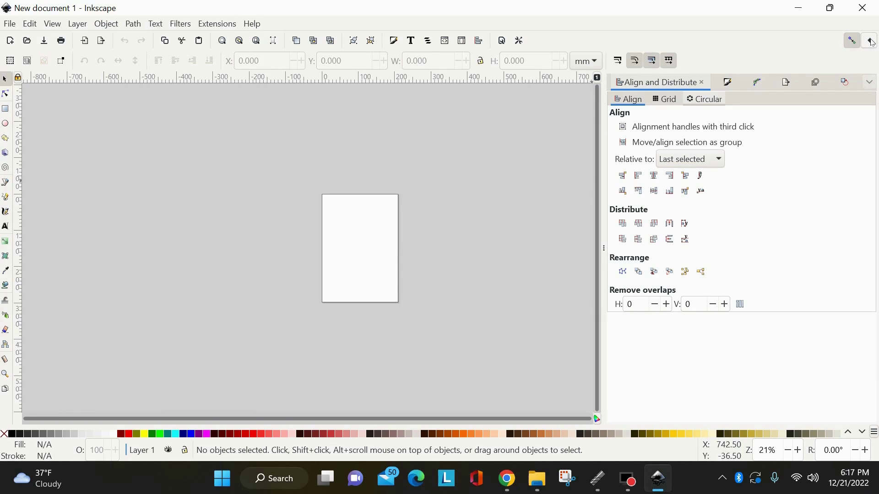
left_click(871, 41)
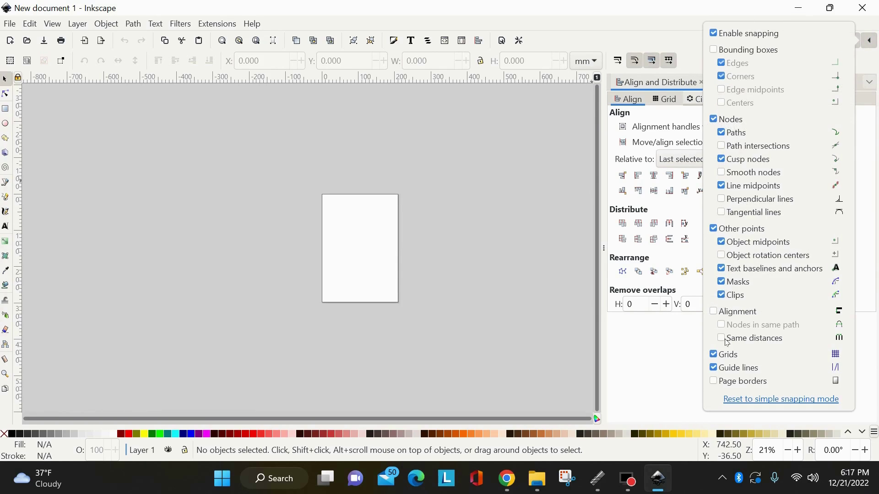
left_click(472, 154)
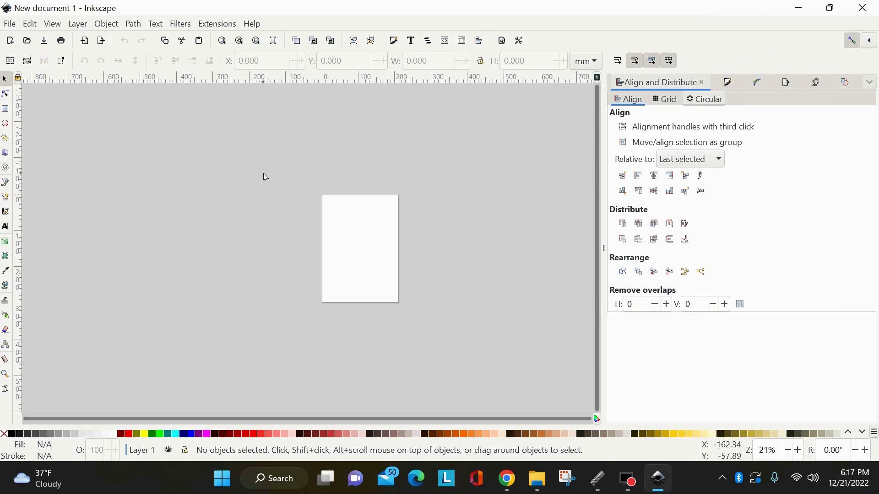
Open Mahi Mahi.svg from New folder via File > Open
left_click(12, 24)
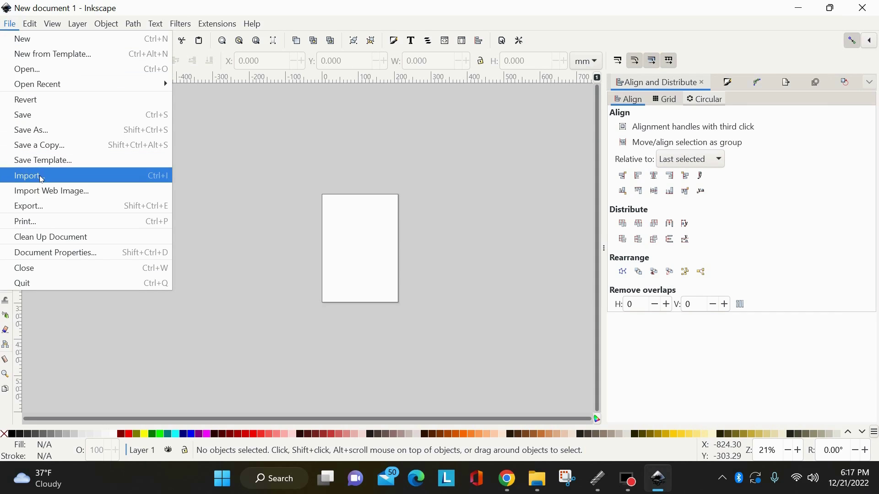
left_click(32, 71)
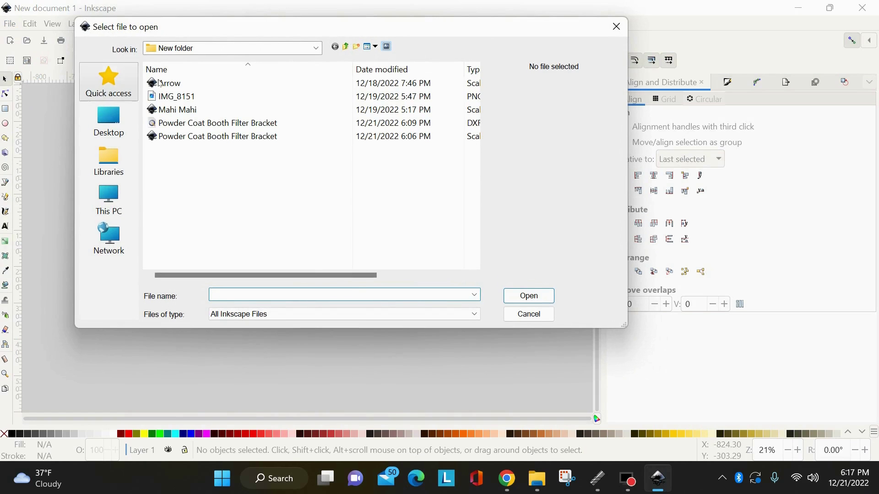
left_click(180, 110)
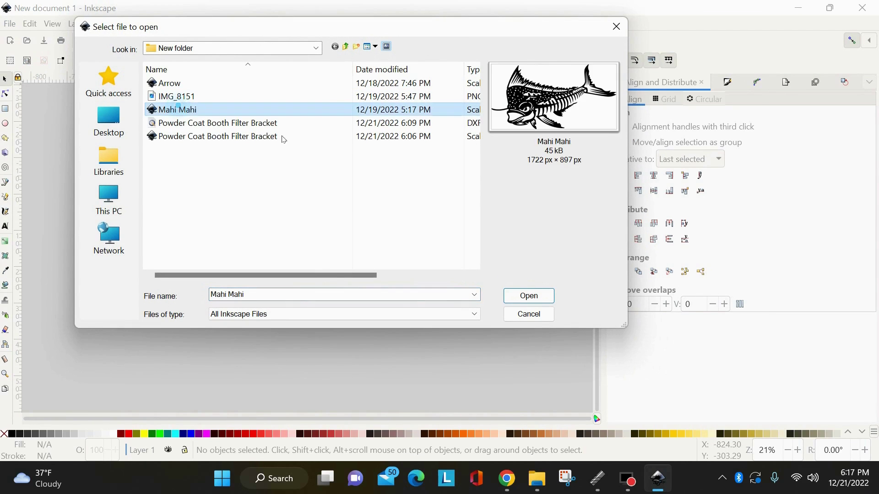
left_click(547, 297)
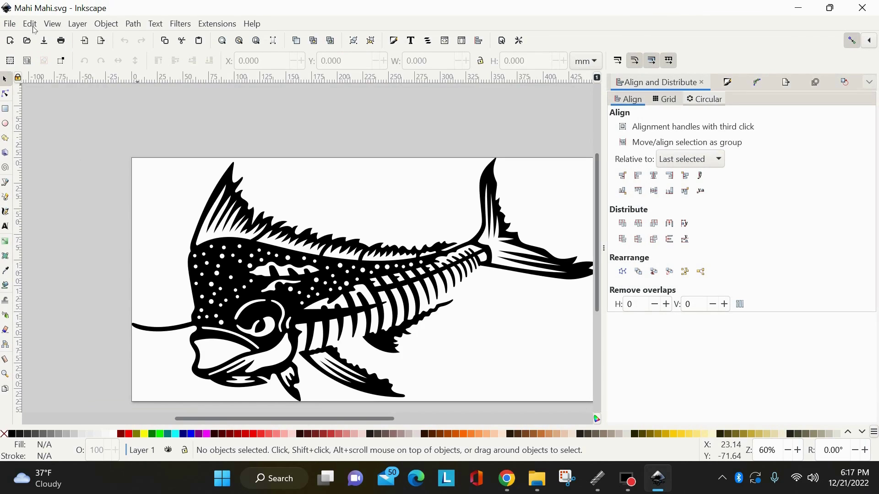
left_click(10, 25)
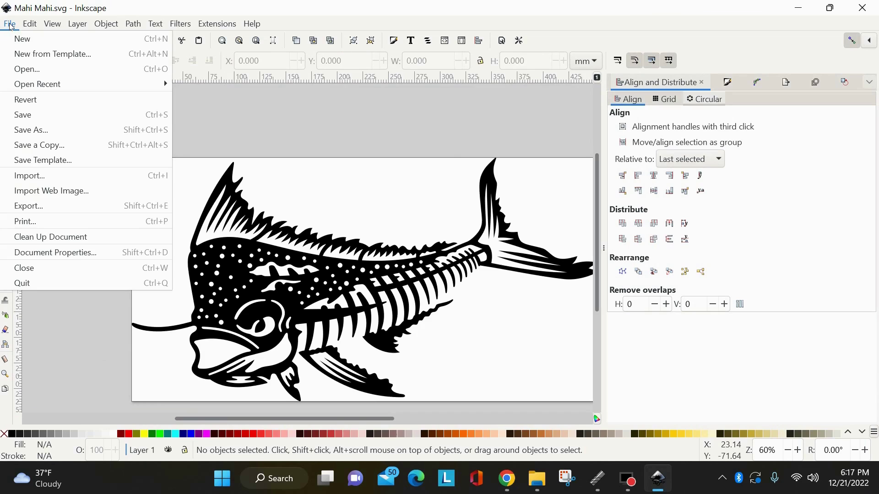
left_click(10, 24)
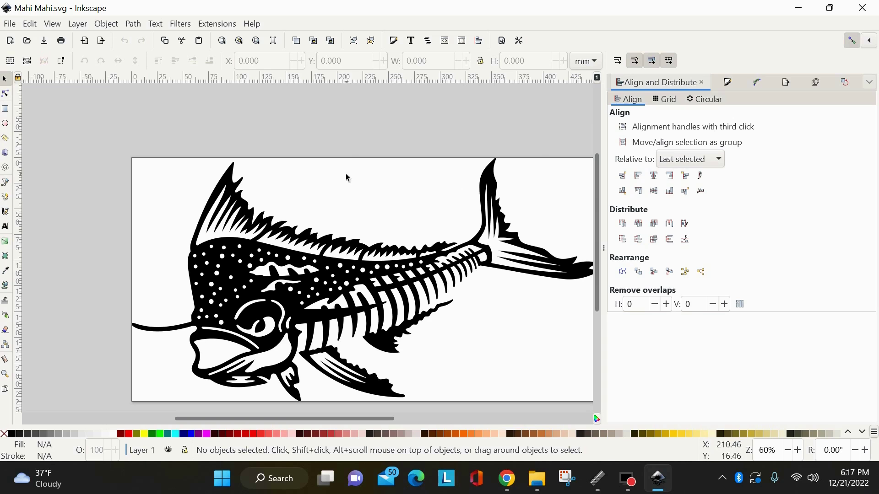
Import the Arrow file into the drawing as editable objects
left_click(10, 23)
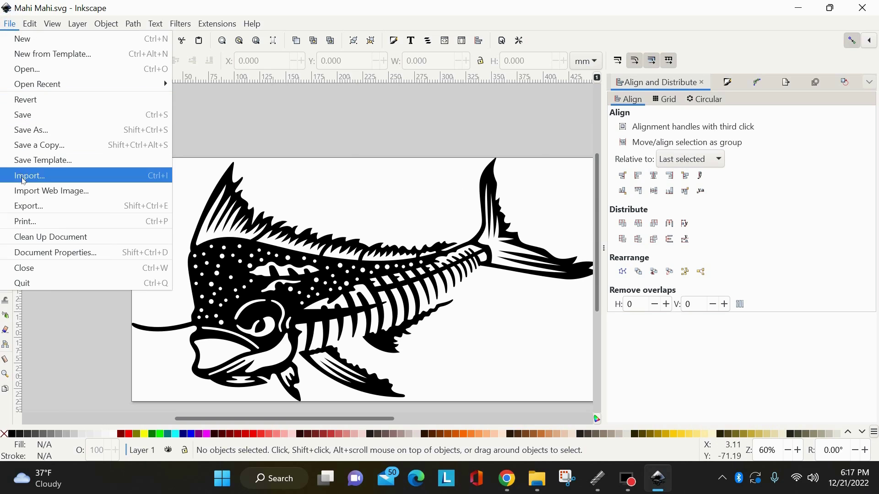
left_click(23, 180)
left_click(178, 83)
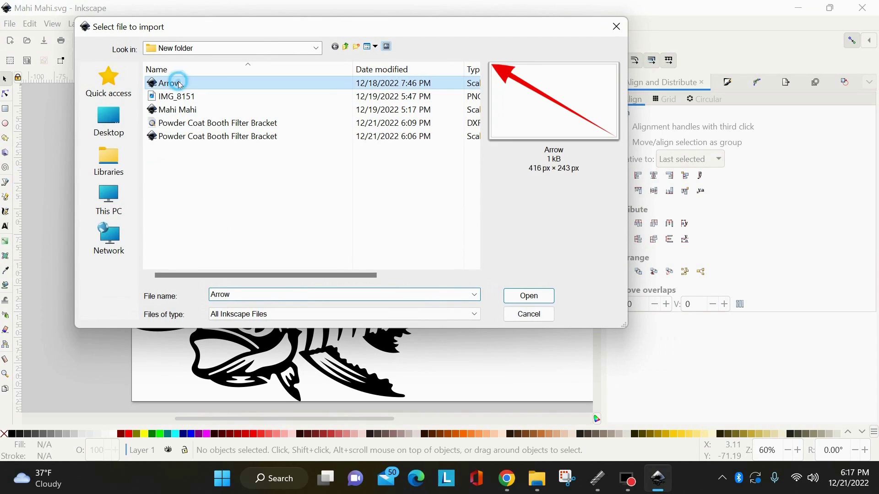
left_click(528, 296)
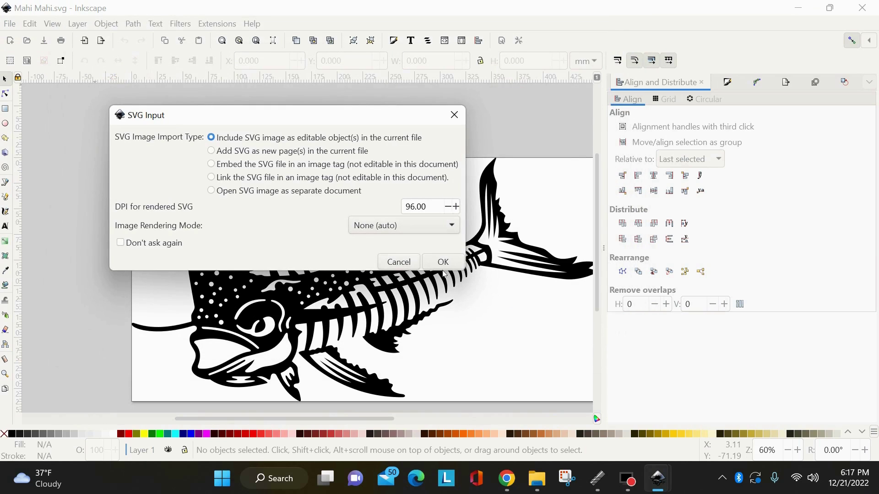
left_click(443, 262)
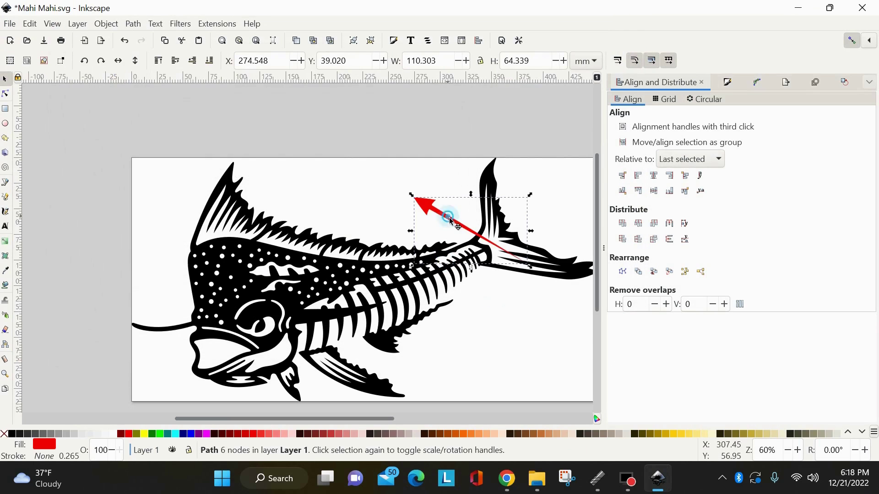
Drag the red arrow onto the fish, then delete both the arrow and fish
left_click_drag(450, 220, 426, 283)
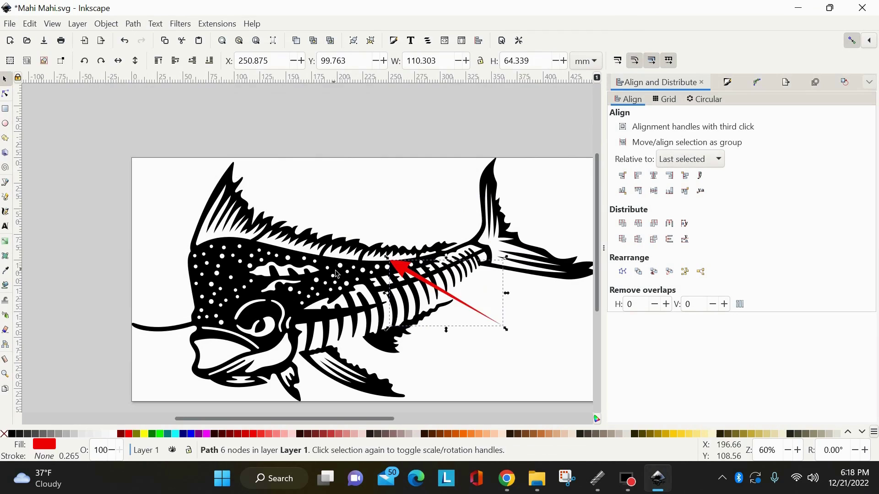
key("Delete")
left_click(370, 278)
key("Delete")
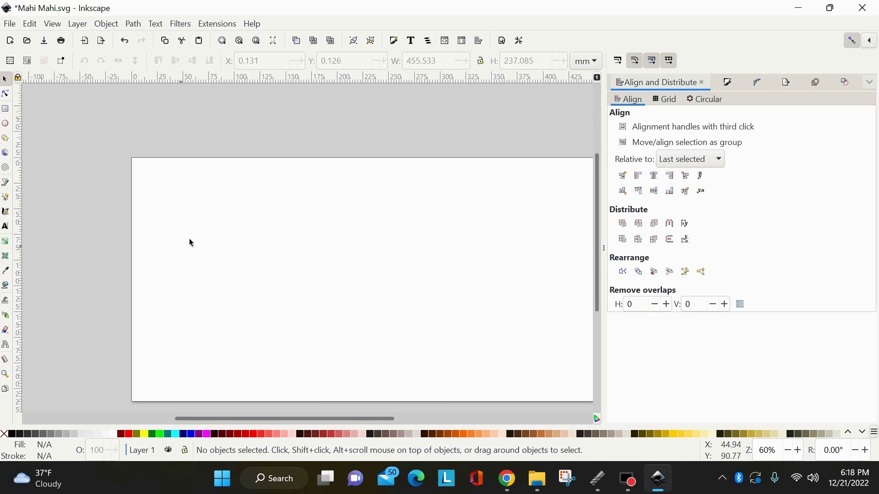
Open Document Properties, try resizing the page to content, then close the dialog
left_click(10, 24)
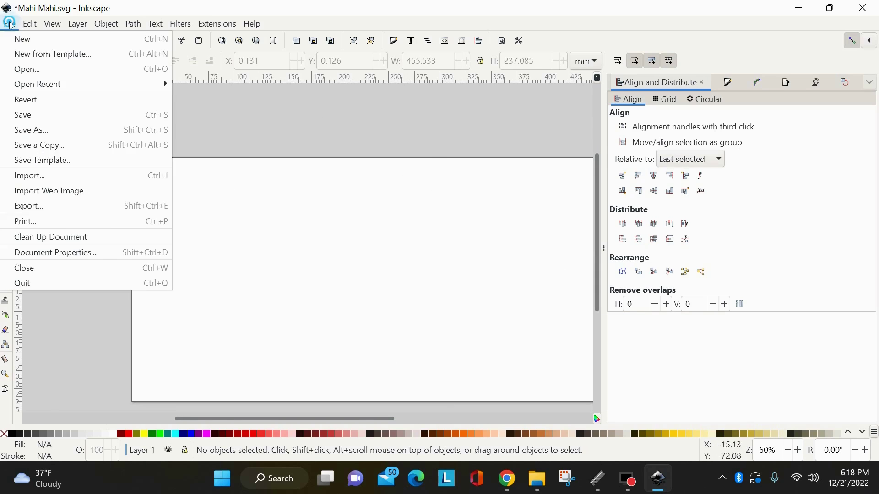
left_click(41, 251)
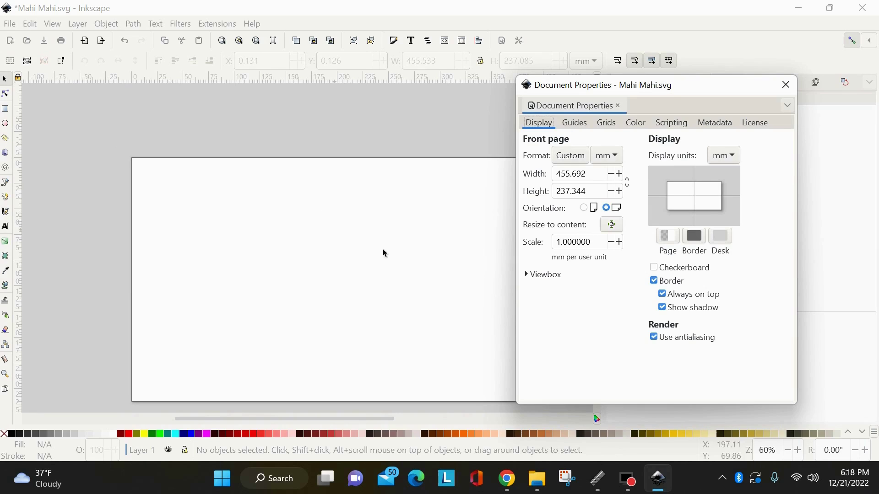
left_click(613, 225)
left_click(786, 85)
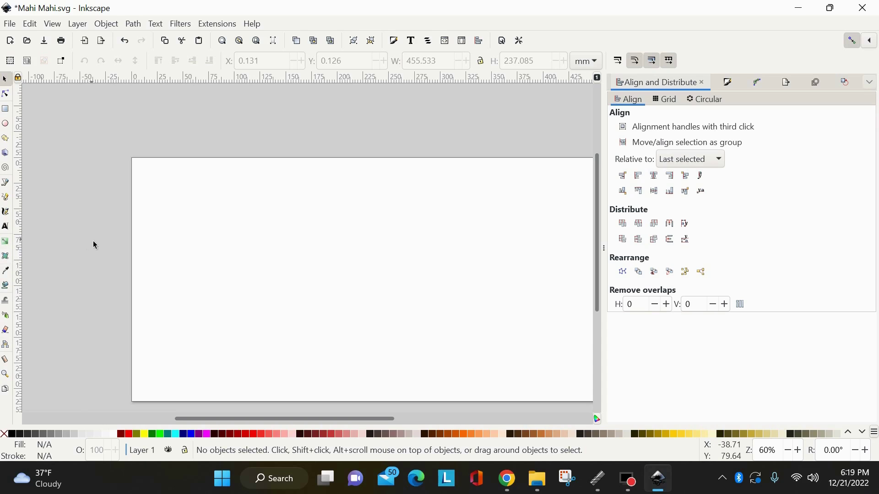
Draw a 315.461 × 95.217 mm rectangle with black fill and no stroke, shifted toward centre
left_click(6, 110)
key("ctrl")
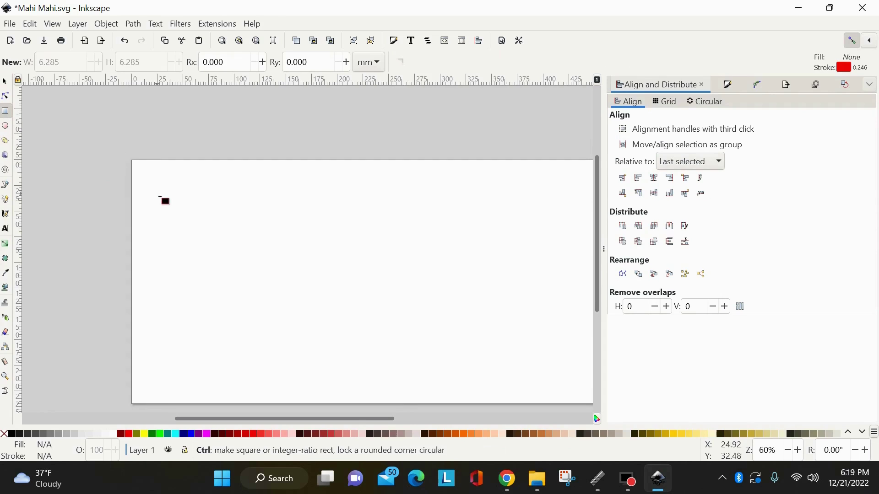
left_click_drag(160, 196, 481, 291)
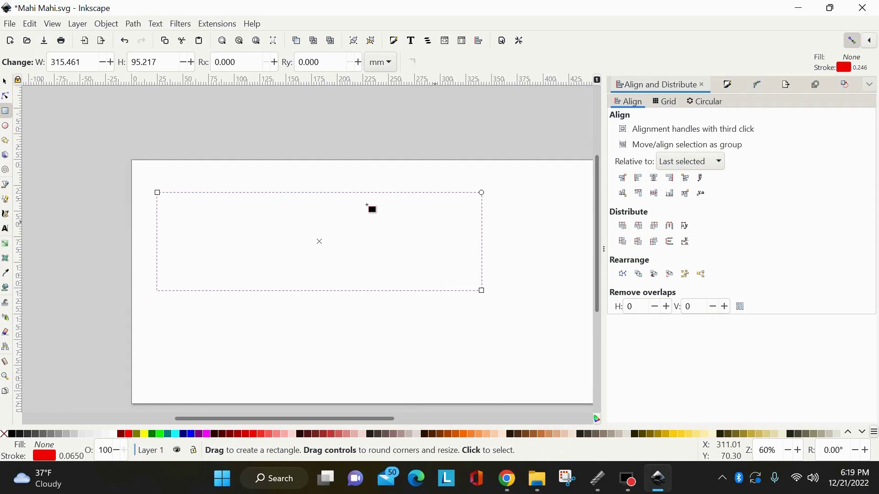
left_click(11, 434)
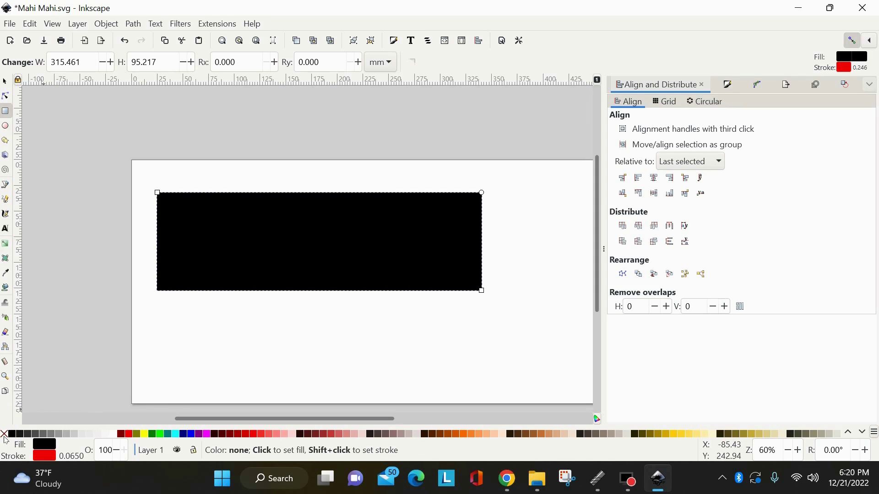
left_click(6, 436, "shift")
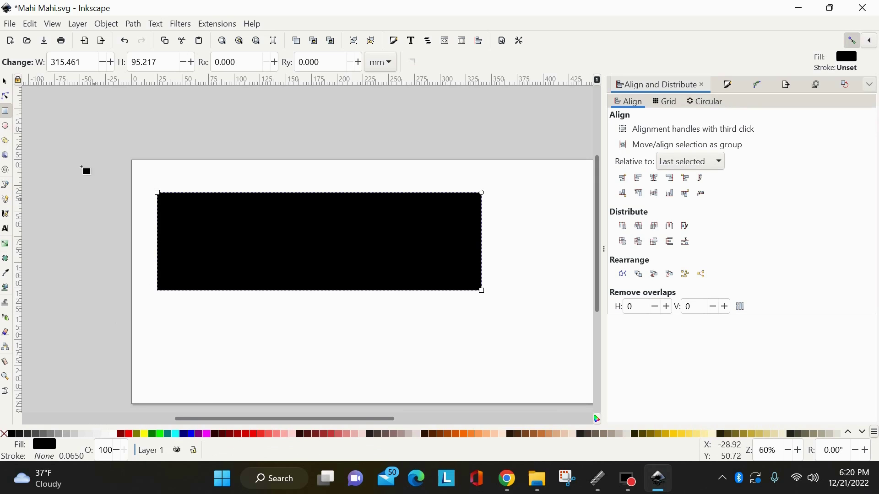
left_click(5, 79)
left_click_drag(253, 233, 298, 241)
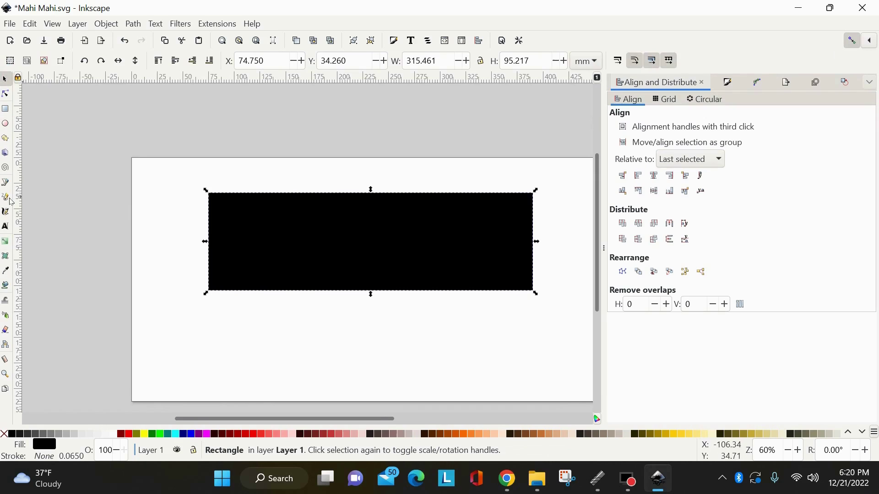
Type the word WELCOME below the rectangle with the Text tool
left_click(4, 228)
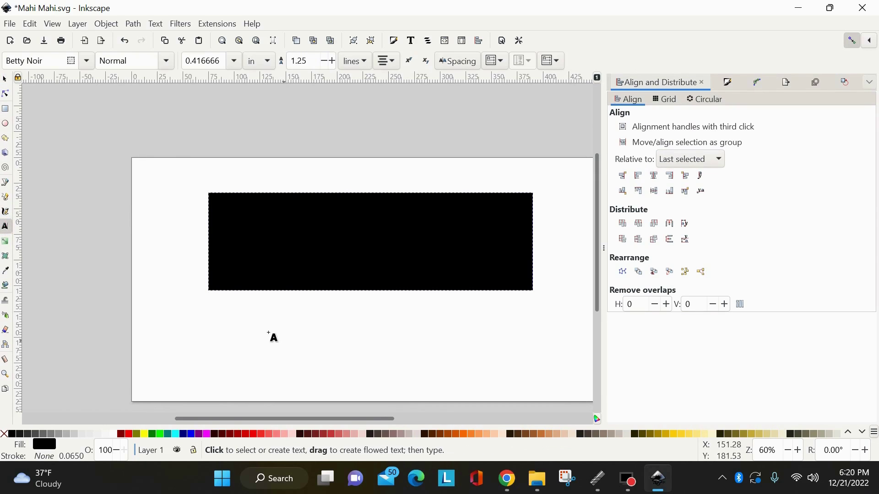
left_click(247, 328)
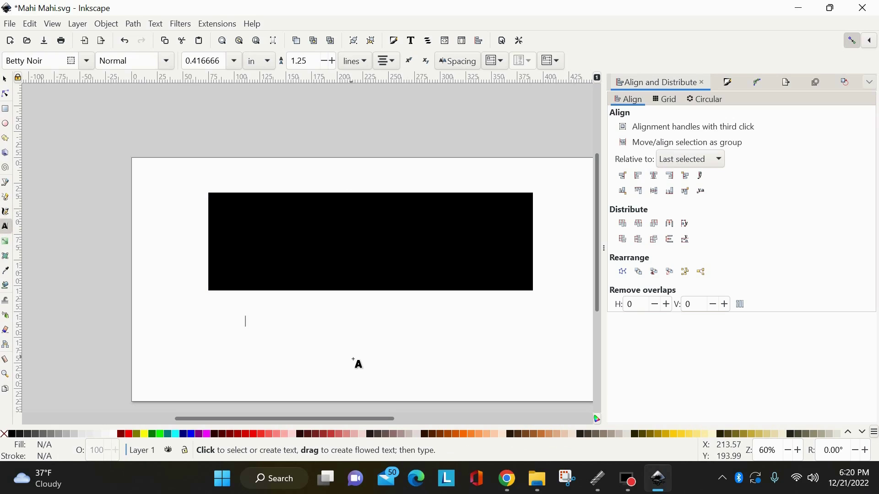
type("MA")
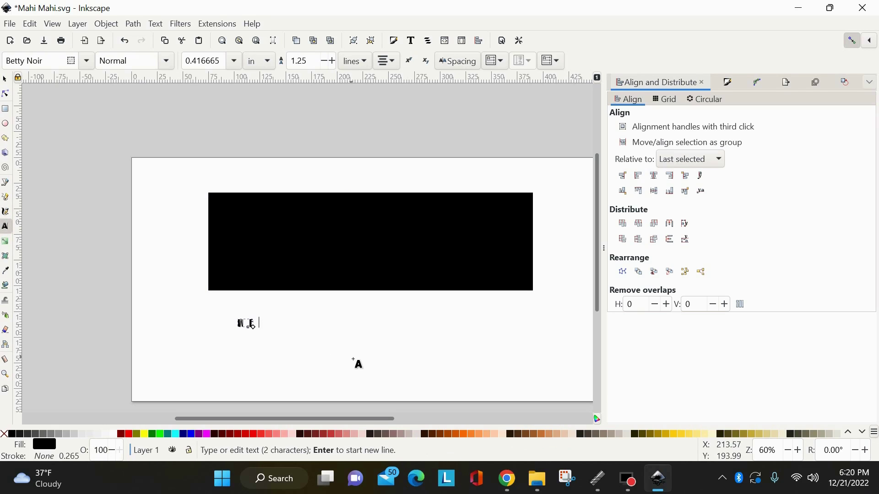
type("LCOME")
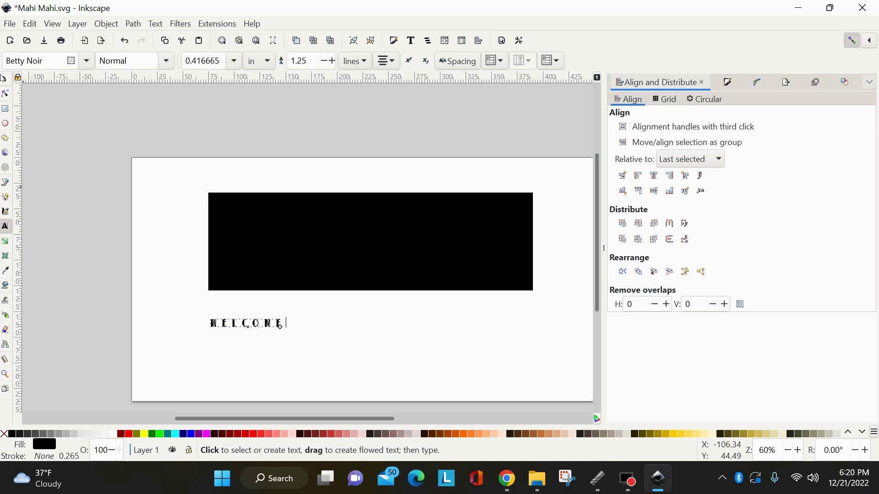
left_click(5, 79)
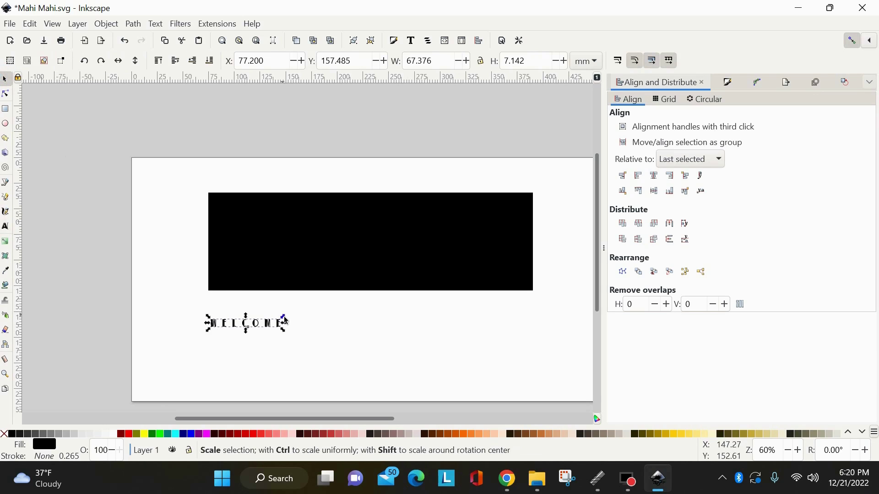
Enlarge WELCOME to 263.593 × 27.940 mm, move it into the rectangle, and make it white
left_click_drag(284, 316, 424, 288)
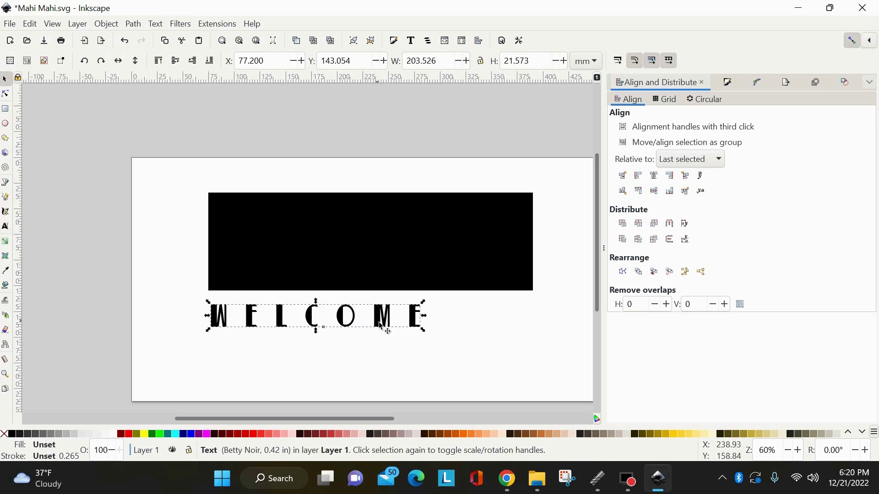
left_click_drag(381, 326, 428, 240)
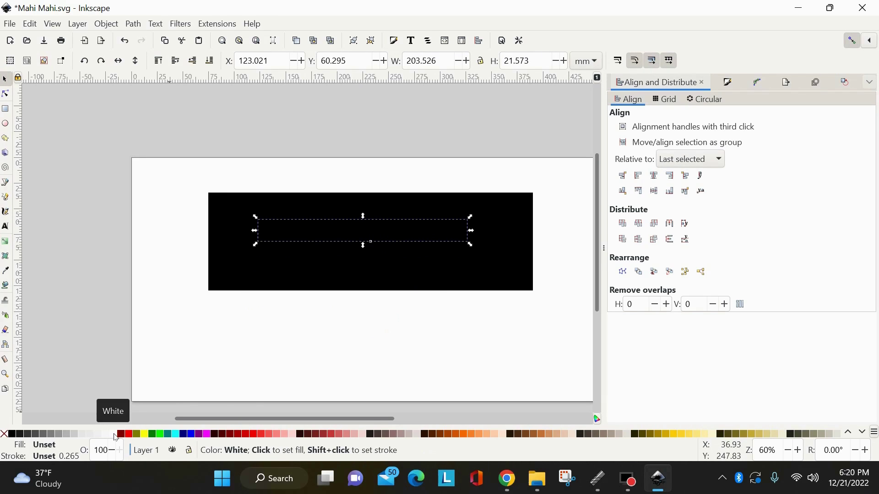
left_click(115, 438)
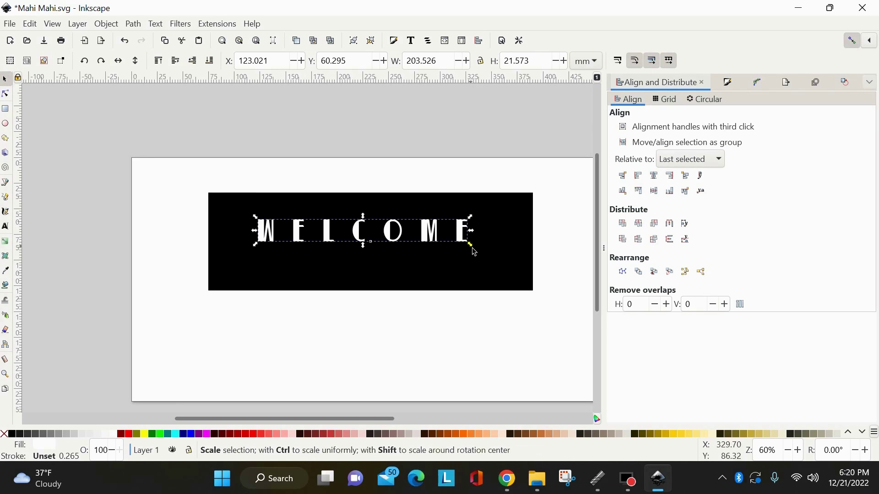
mouse_move(474, 251)
left_mouse_down()
mouse_move(515, 275)
mouse_move(458, 251)
left_mouse_up()
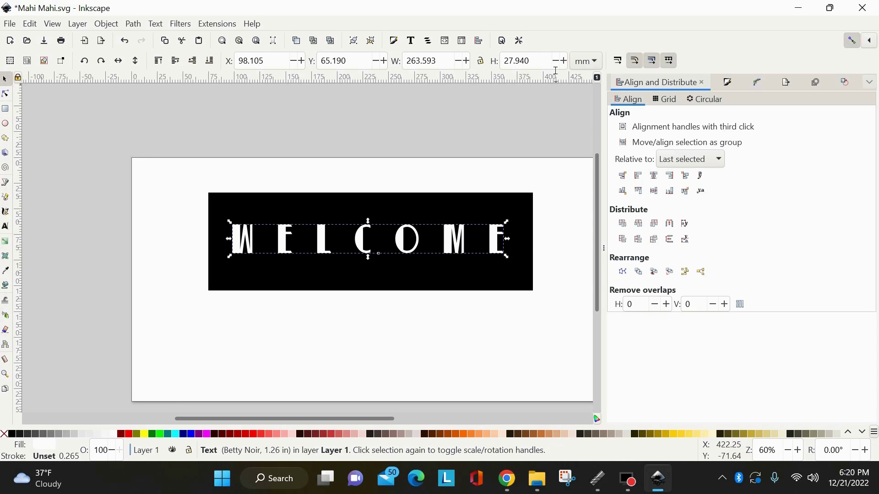
Change WELCOME's letter spacing from 78.25 to 0
left_click(5, 226)
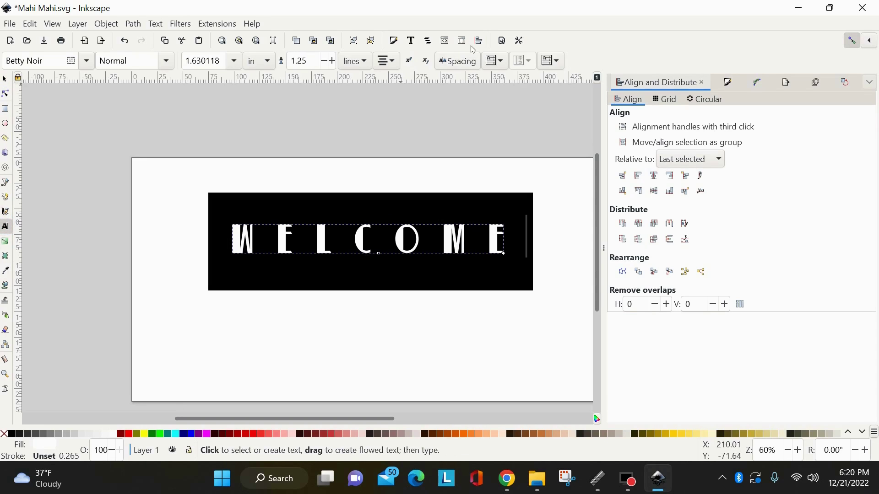
left_click(455, 61)
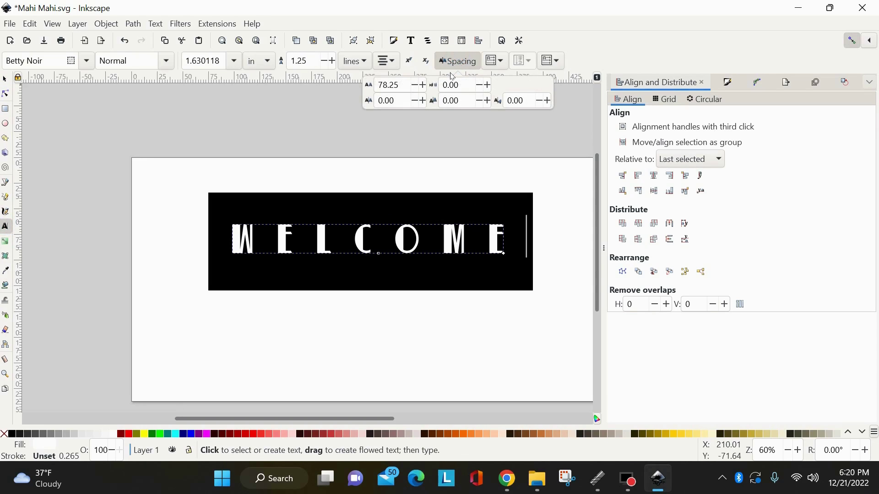
triple_click(404, 87)
key("BackSpace")
type("0")
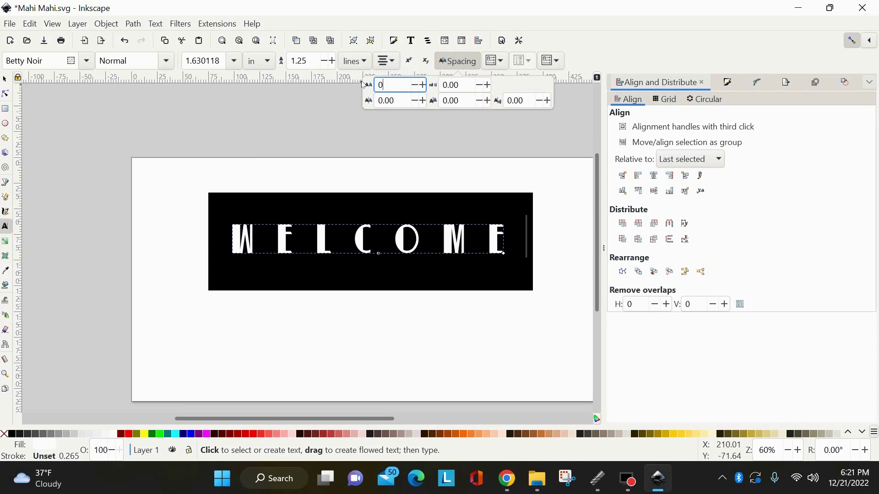
key("Return")
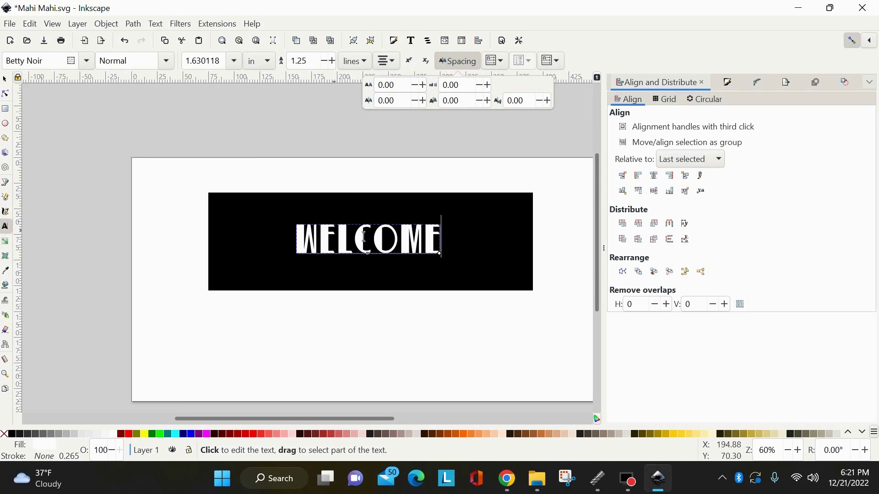
key("Escape")
Scale WELCOME to 279.534 × 56.036 mm so it fills the rectangle's width
key("s")
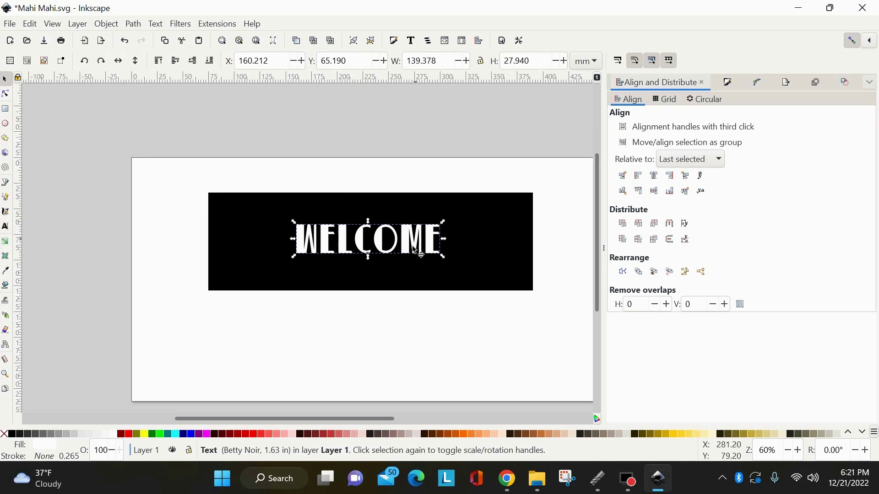
left_click_drag(293, 222, 224, 196)
left_click_drag(443, 258, 514, 290)
left_click(442, 247)
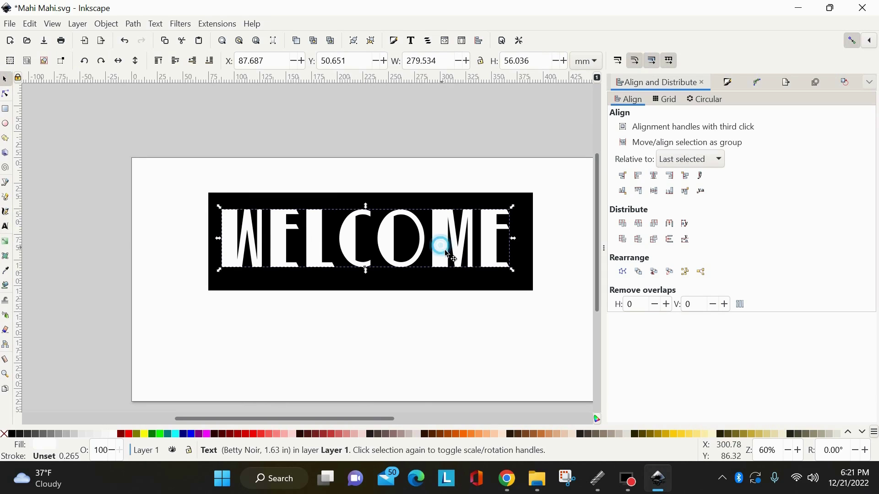
left_click_drag(447, 252, 451, 255)
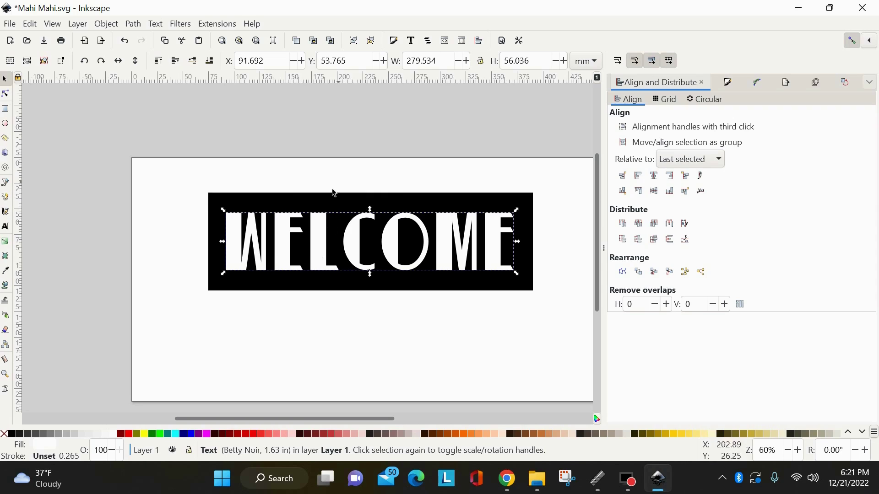
Select both the WELCOME text and the black rectangle together
key("shift")
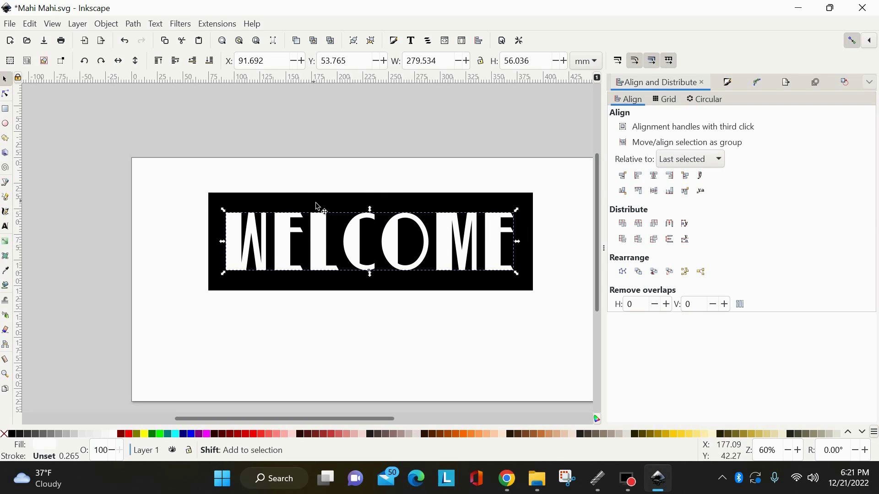
key("shift")
left_click(370, 155)
left_click(356, 253)
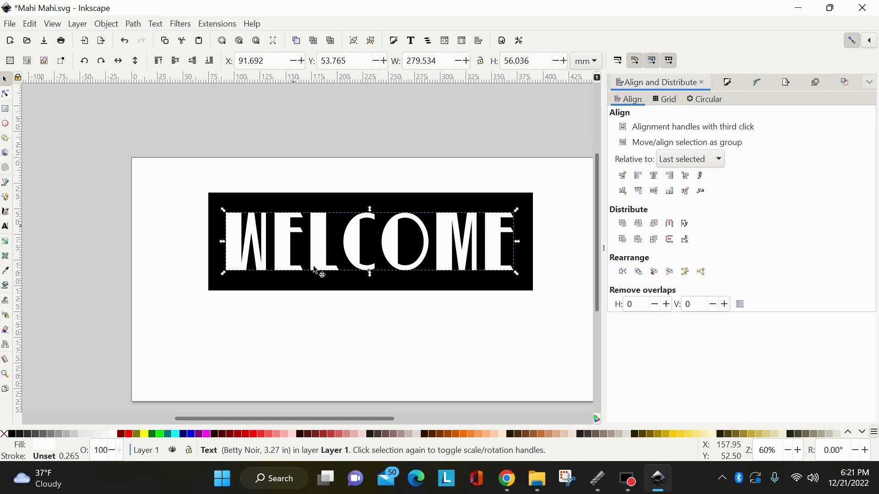
key("shift")
left_click(337, 203, "shift")
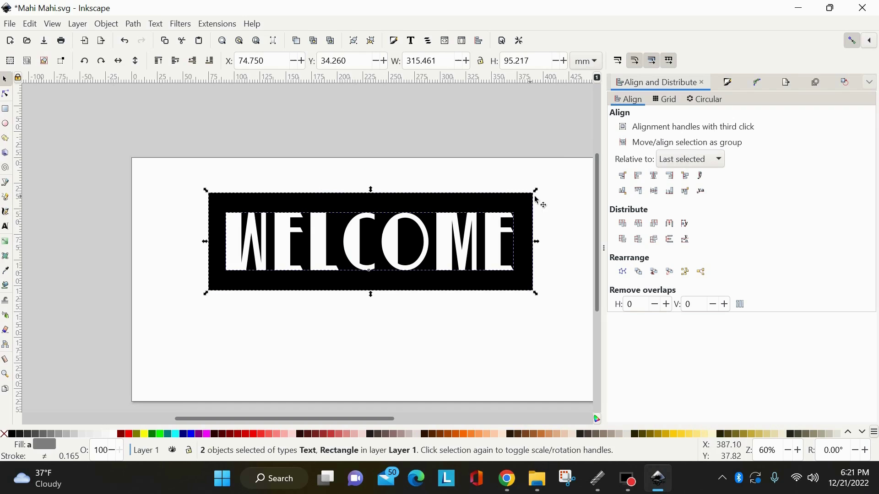
left_click(568, 128)
left_click_drag(567, 125, 152, 352)
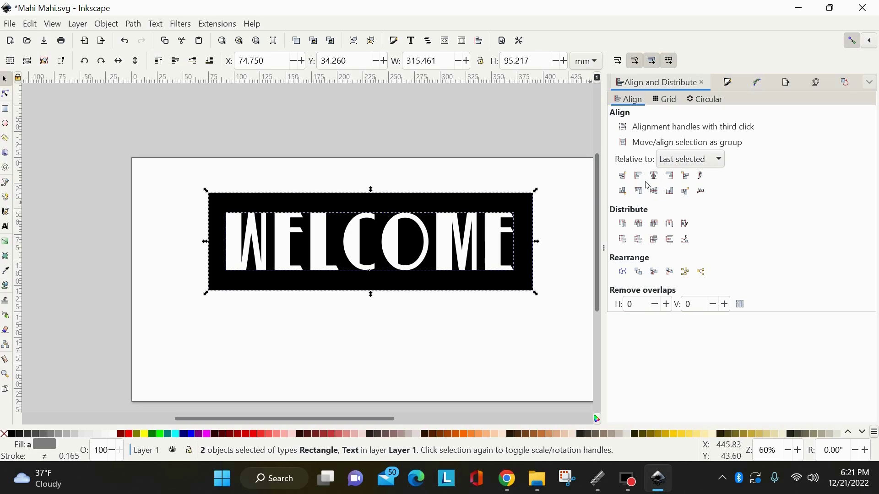
Relative to the last selected object, centre them on the vertical and horizontal axes
left_click(717, 158)
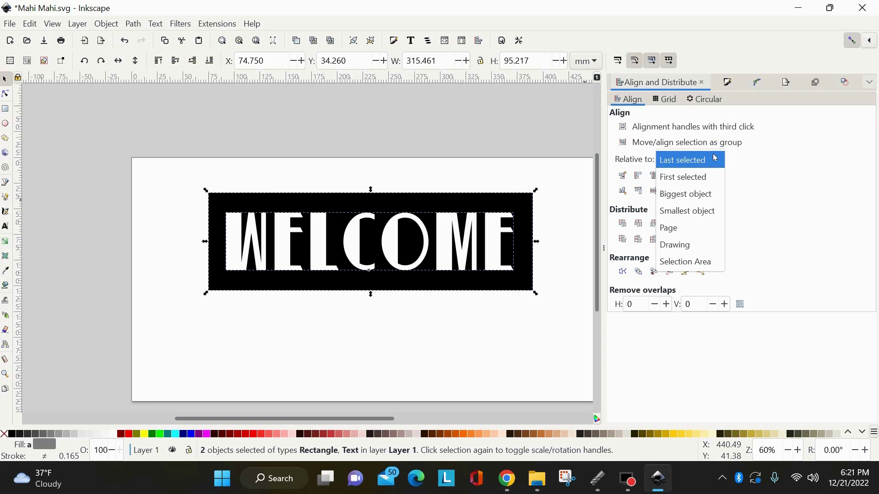
left_click(689, 164)
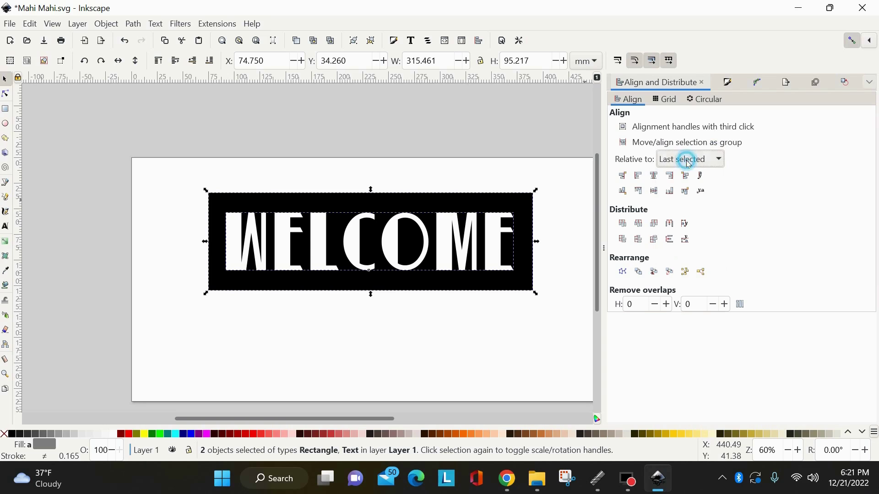
left_click(655, 177)
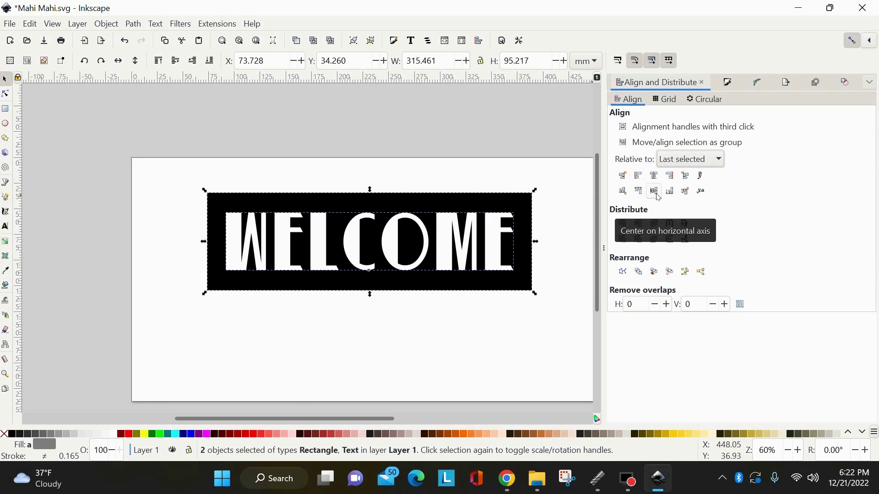
left_click(658, 193)
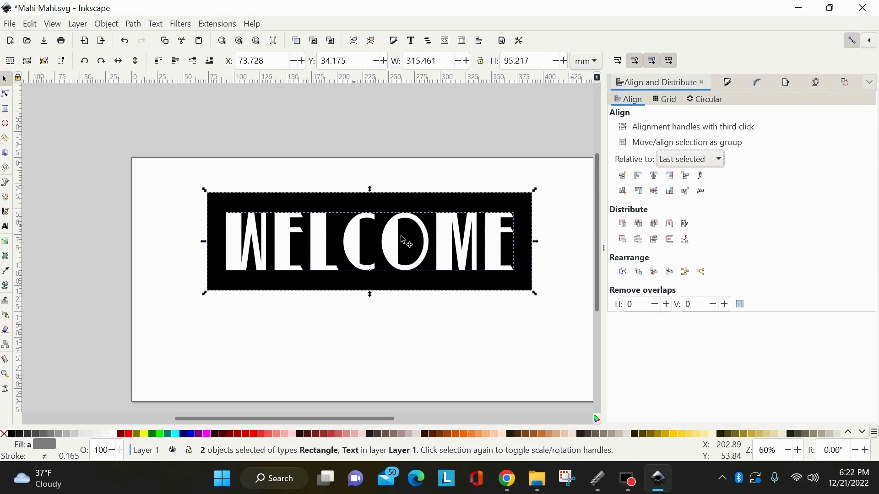
left_click(443, 150)
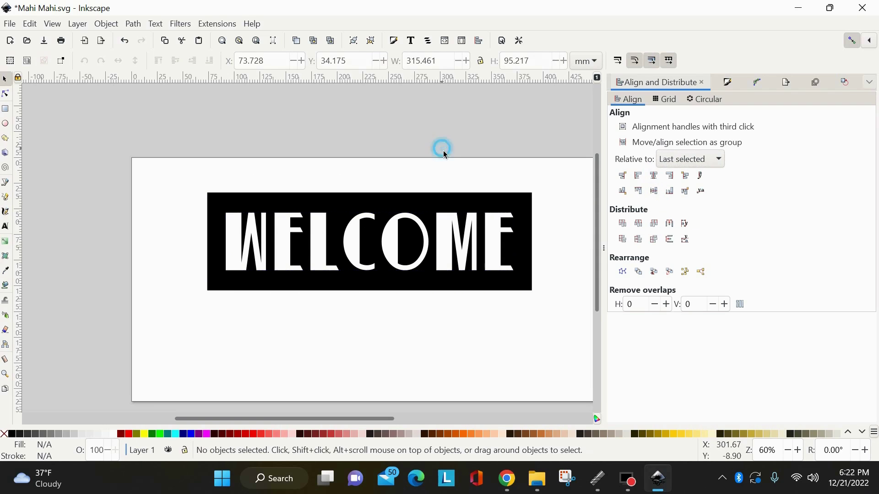
Convert the WELCOME text to outlines, ungroup it, and combine the seven letters into one path
left_click(446, 254)
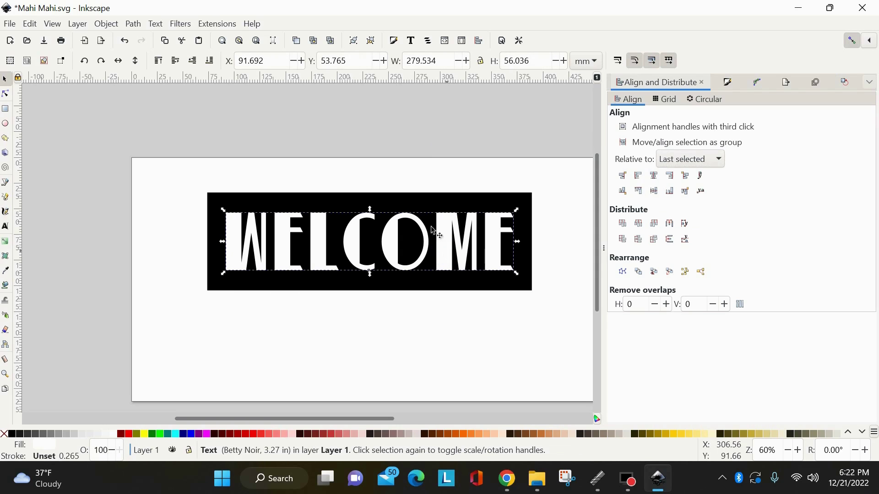
left_click(134, 23)
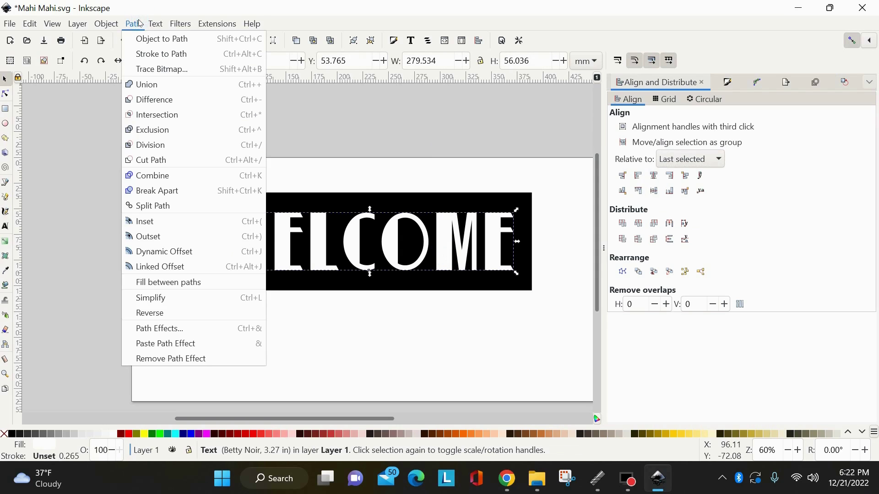
left_click(146, 39)
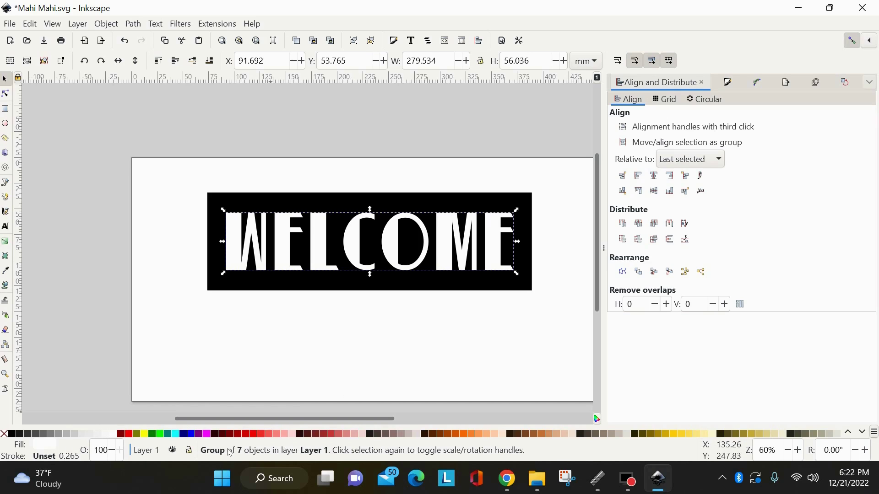
left_click(106, 24)
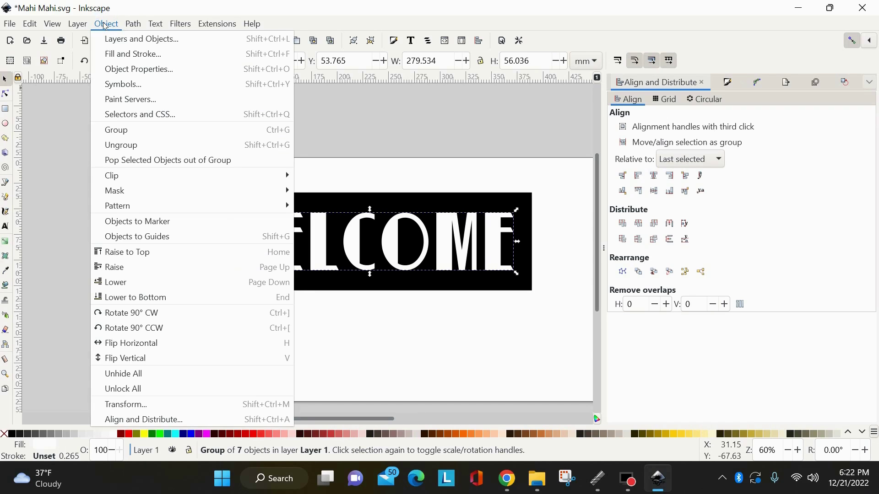
left_click(130, 145)
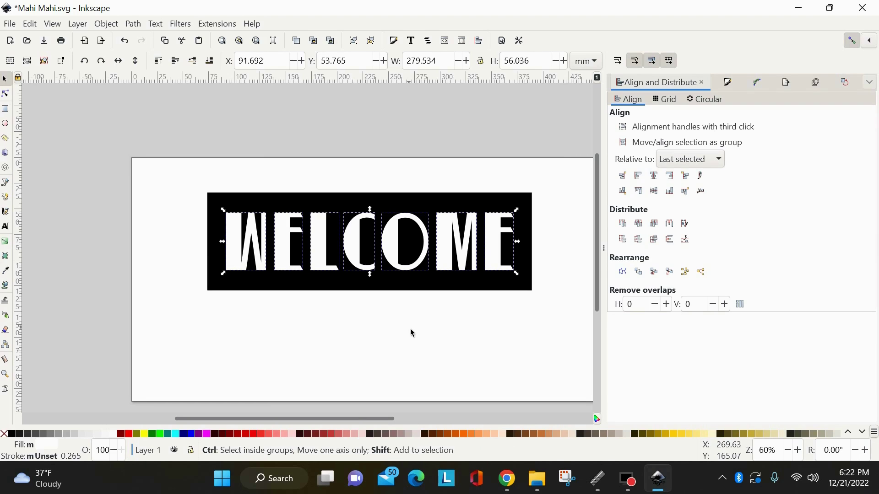
key("ctrl+k")
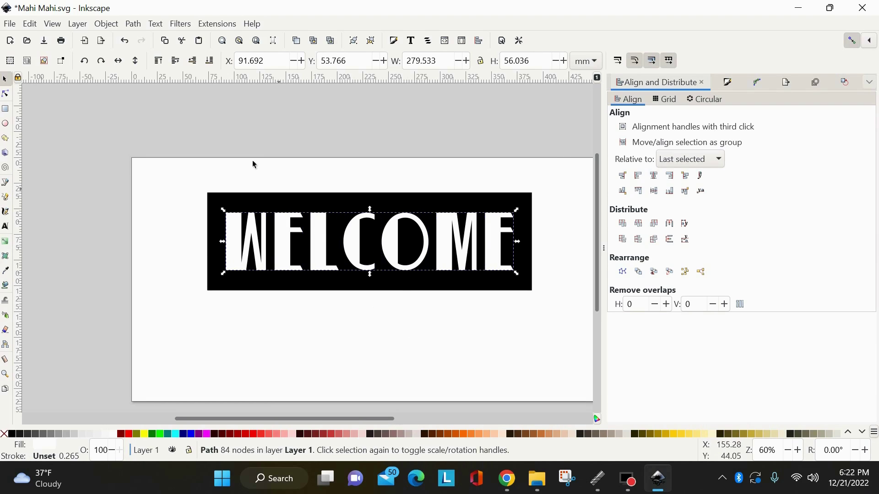
left_click(133, 24)
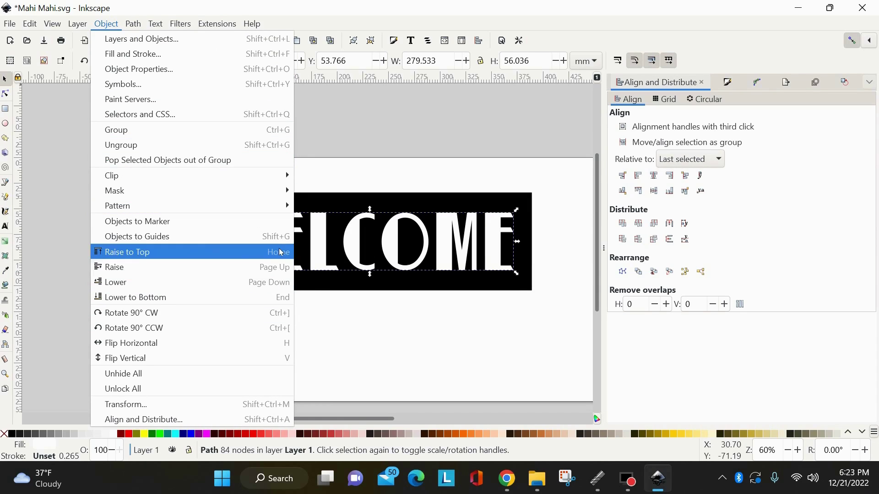
mouse_move(135, 26)
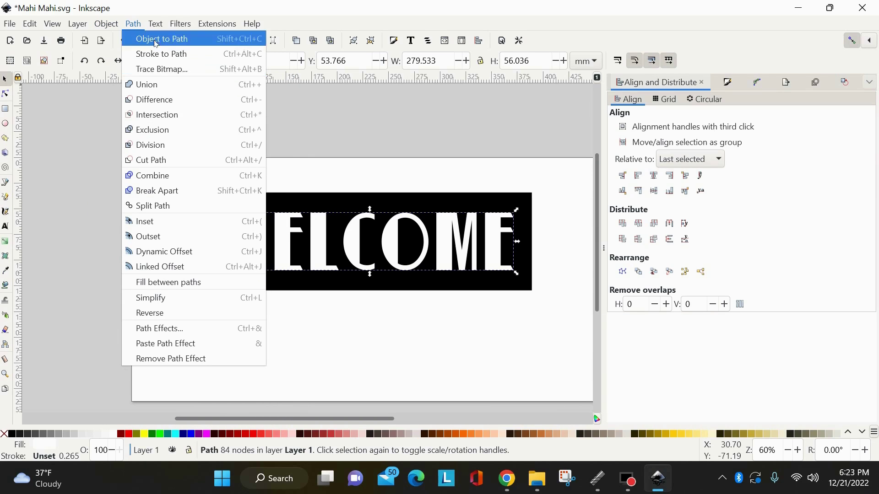
mouse_move(95, 27)
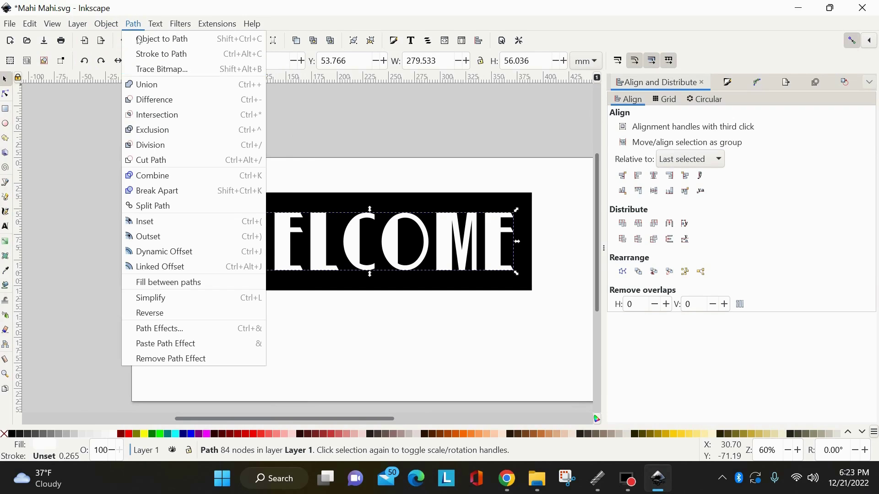
left_click(414, 134)
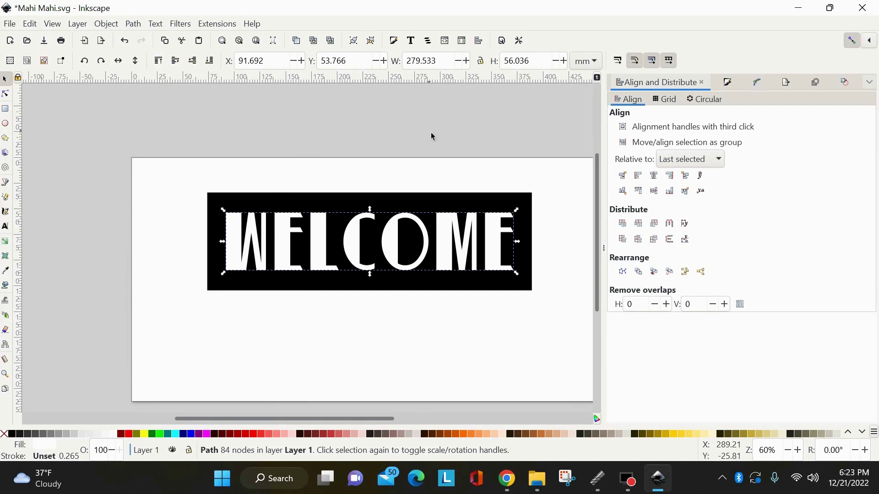
Zoom in and out on the WELCOME lettering, ending up close on the C and O
key("plus")
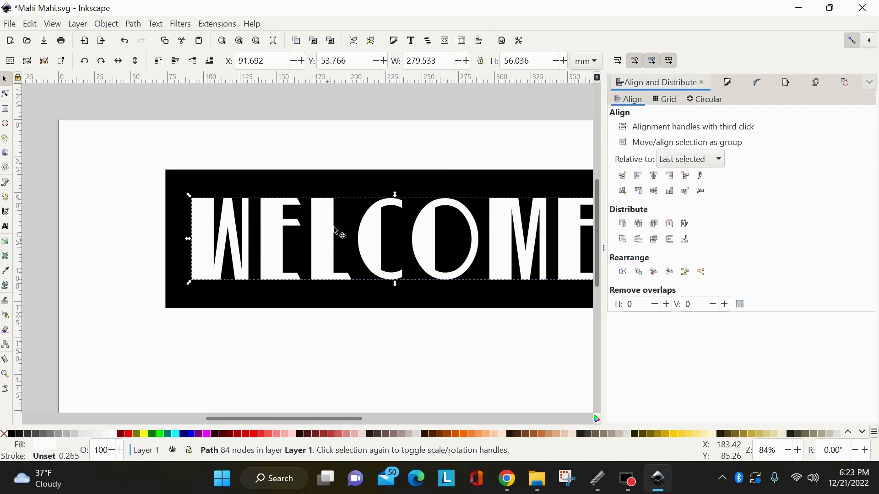
left_click_drag(258, 418, 285, 420)
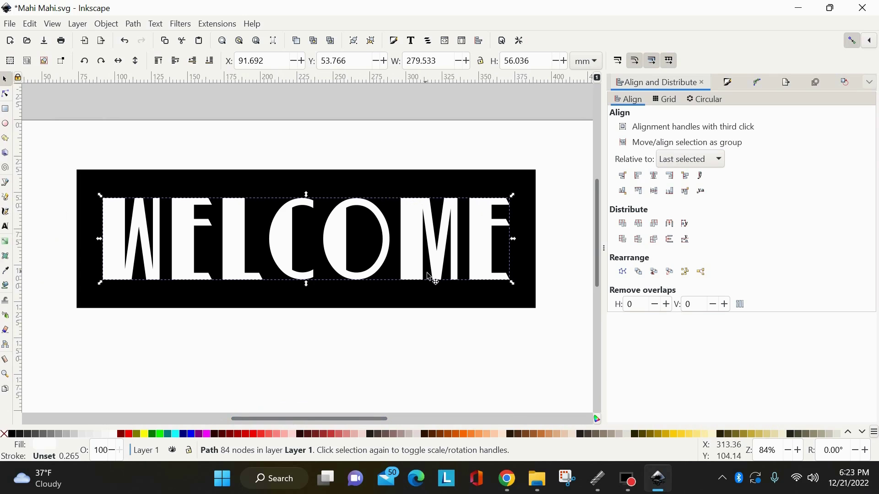
key("plus")
key("plus")
key("plus")
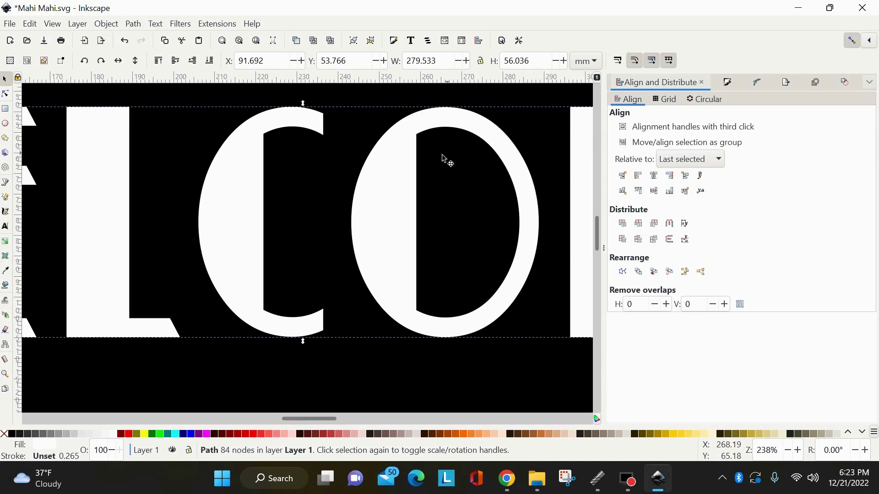
key("minus")
key("minus")
key("minus")
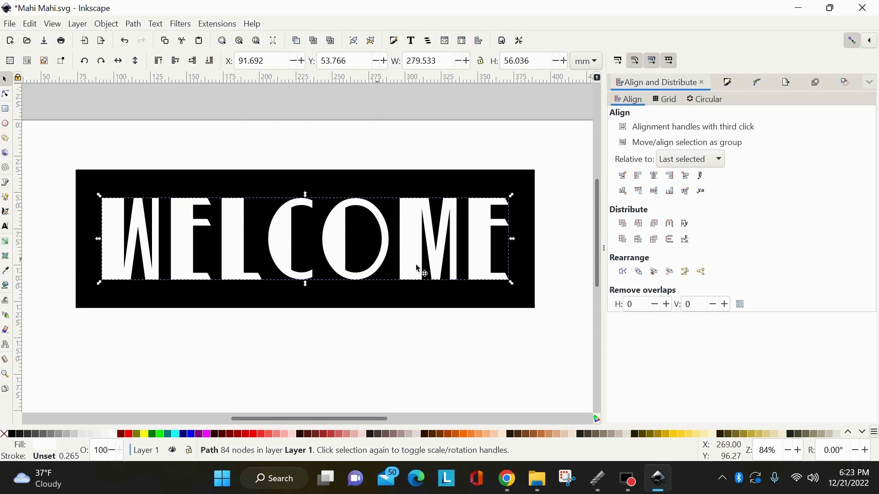
key("plus")
key("plus")
key("plus")
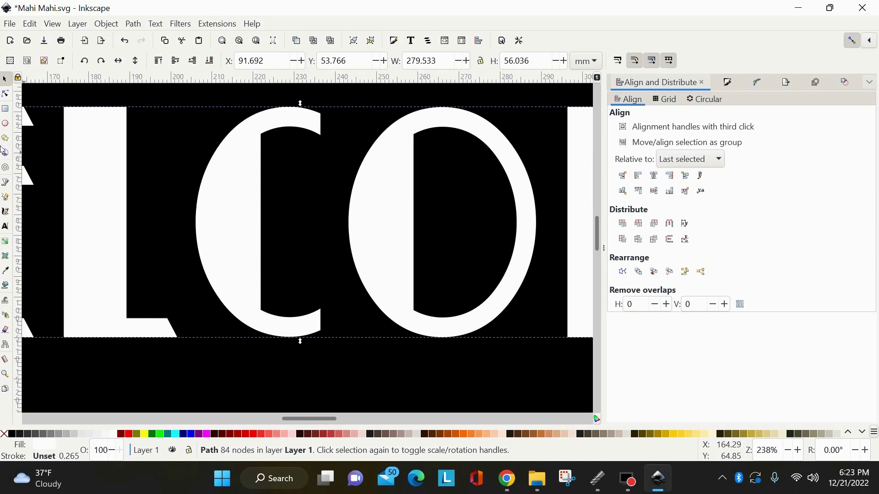
Draw a narrow rectangle down from the O's inner edge with path-handle snapping on
left_click(6, 111)
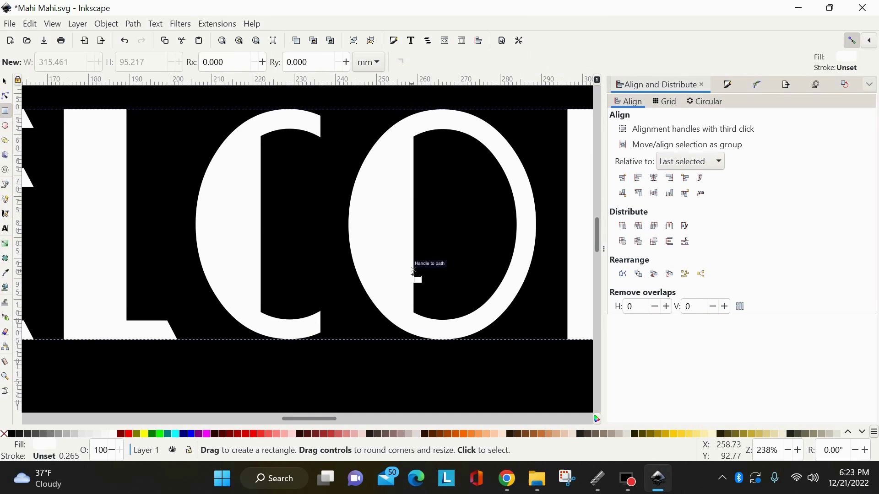
left_click(854, 42)
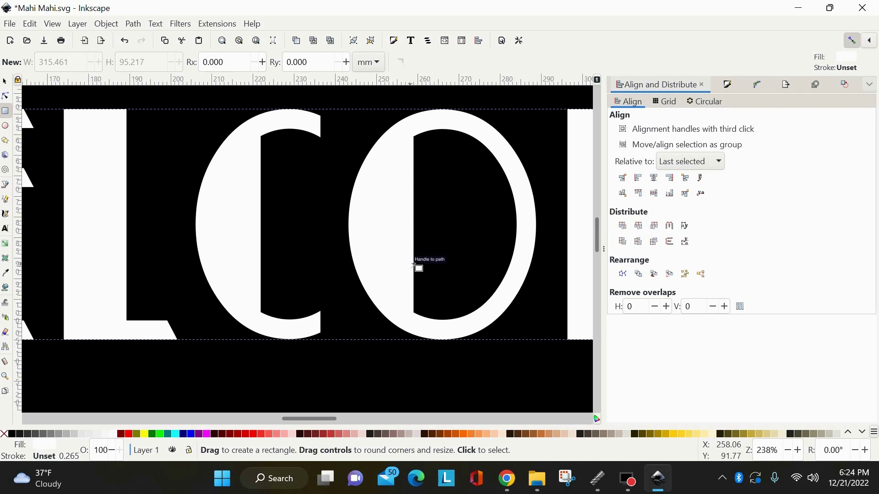
left_click_drag(415, 259, 438, 372)
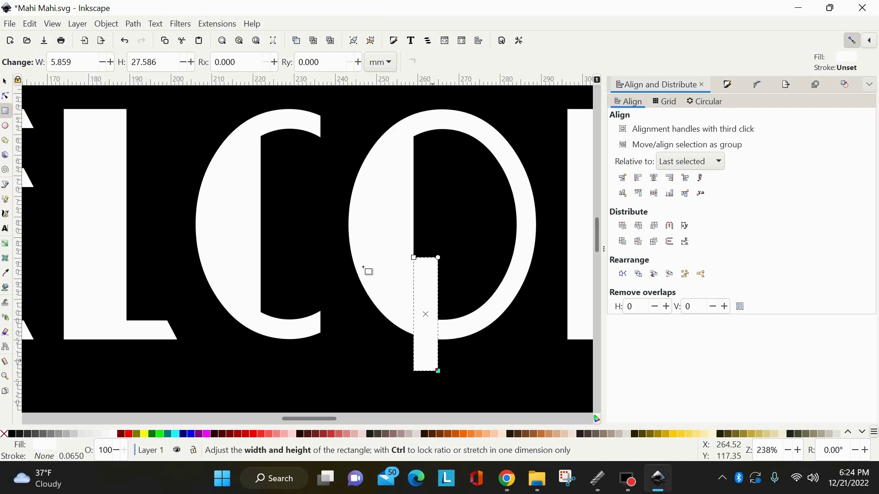
Switch units to inches, set the bar's width to 0.200 in, and nudge it up
left_click(6, 83)
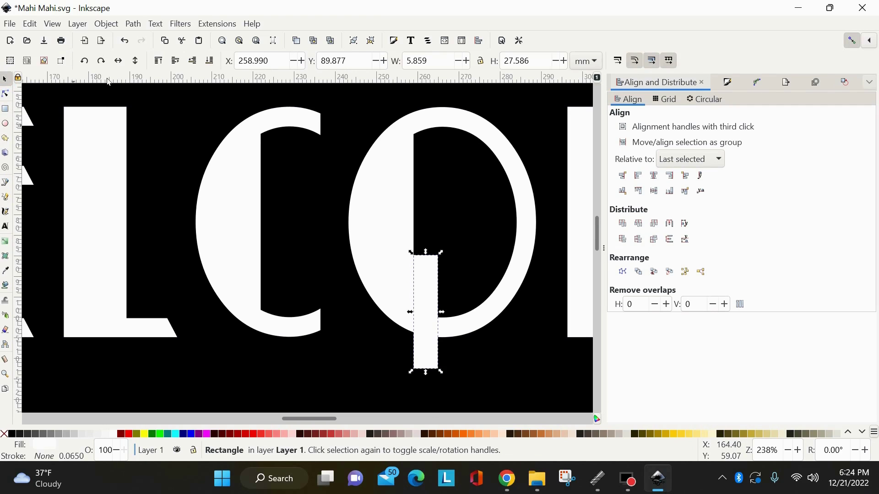
left_click(599, 60)
left_click(586, 19)
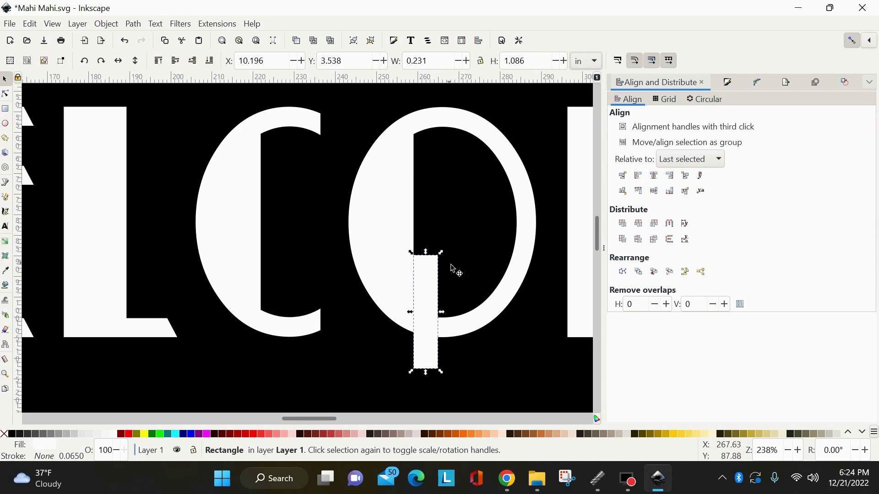
left_click(434, 61)
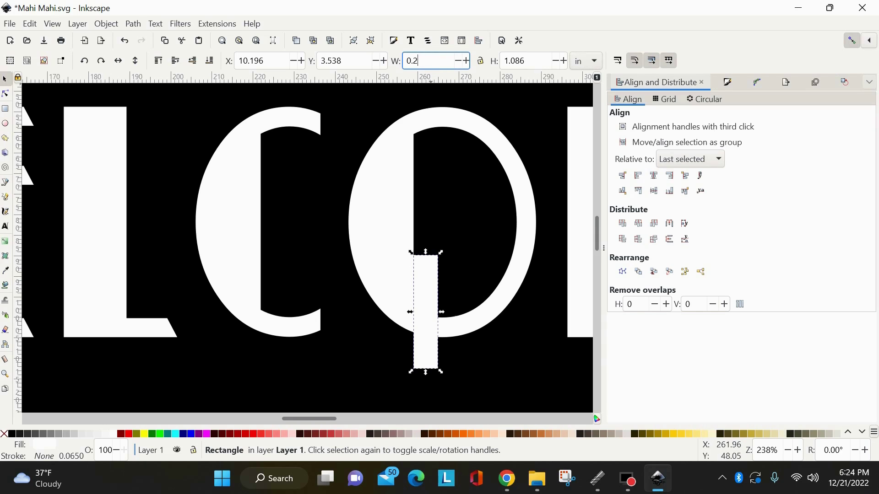
key("Return")
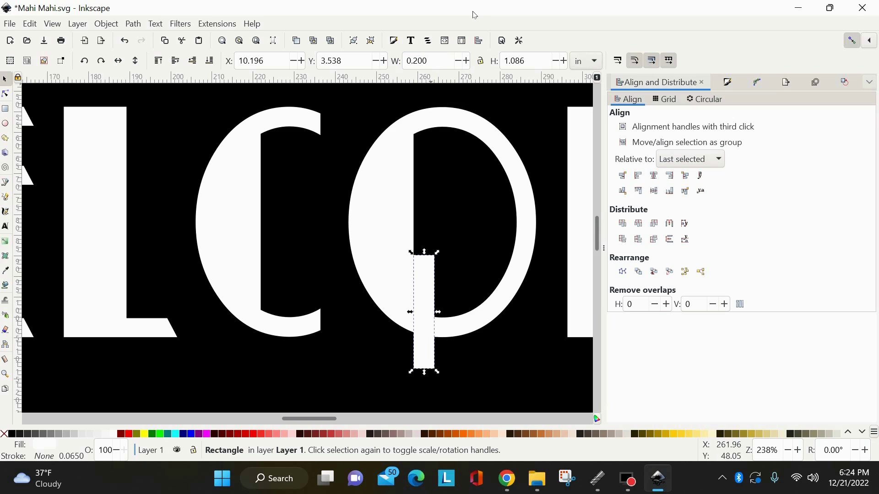
left_click_drag(425, 277, 426, 277)
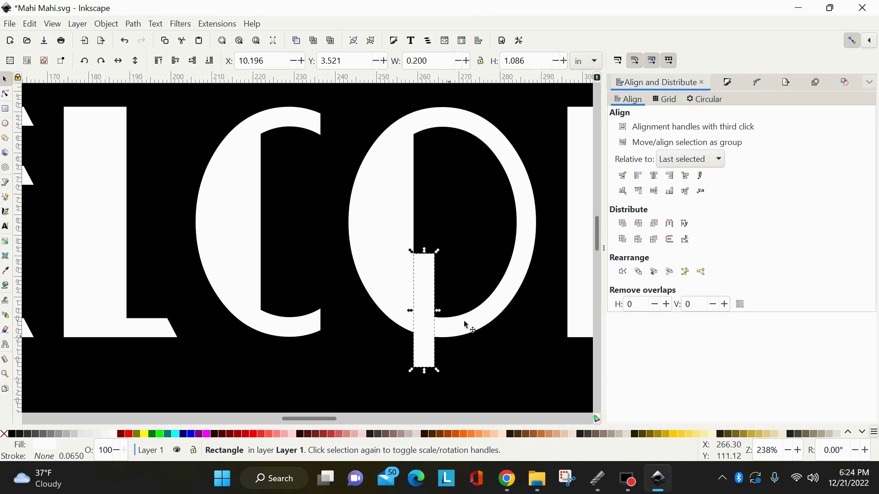
Fill the narrow bar with black
left_click(517, 335)
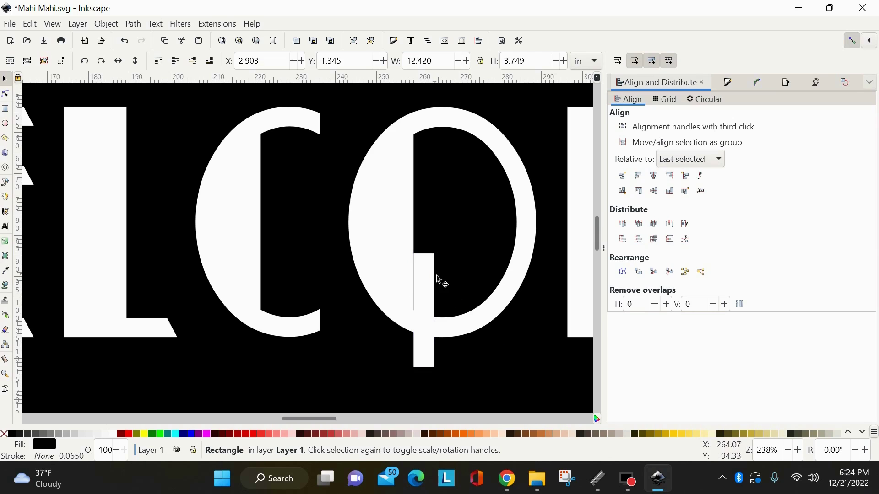
left_click(428, 277)
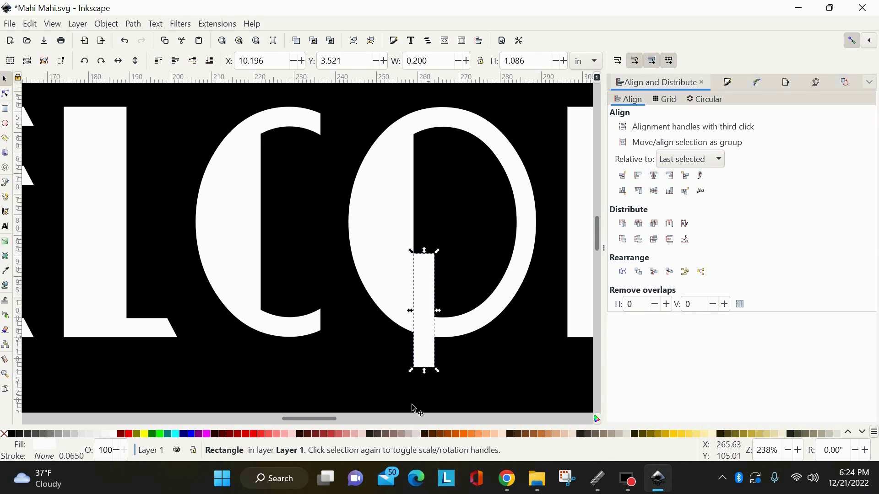
left_click(13, 433)
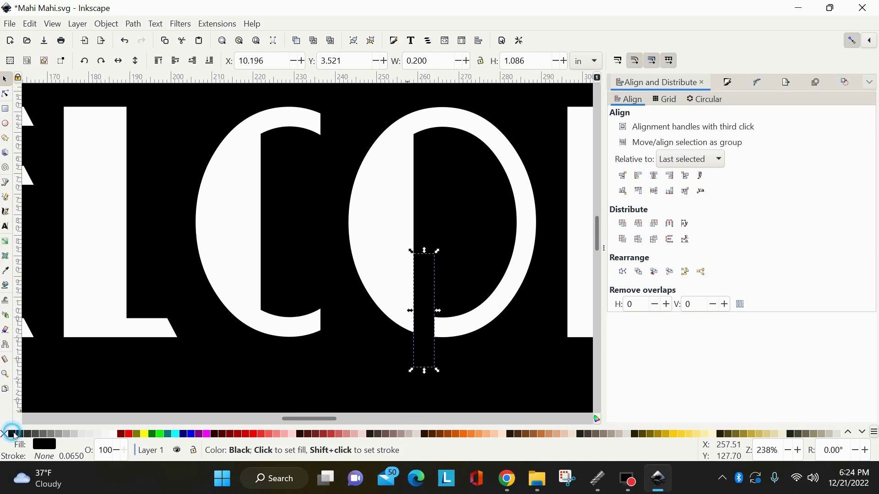
left_click(477, 366)
Subtract the narrow bar from the WELCOME lettering with Path > Difference, splitting the O
scroll(563, 379, "down", 3)
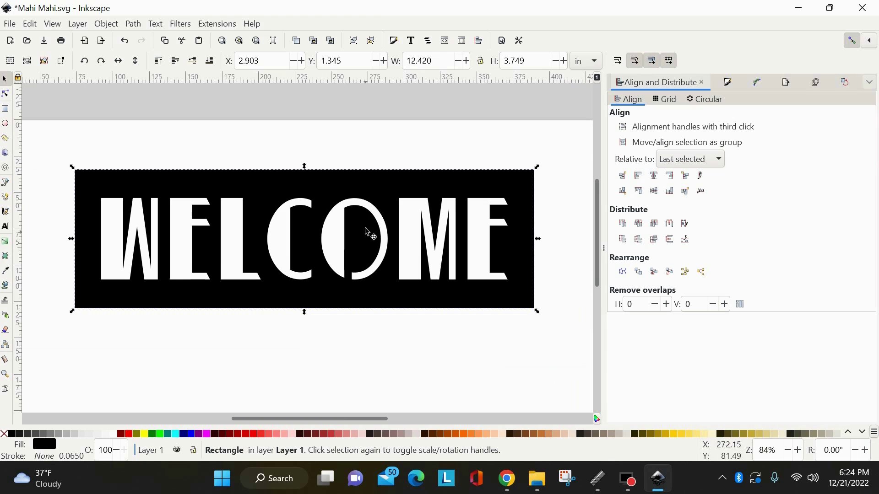
left_click_drag(347, 328, 393, 358)
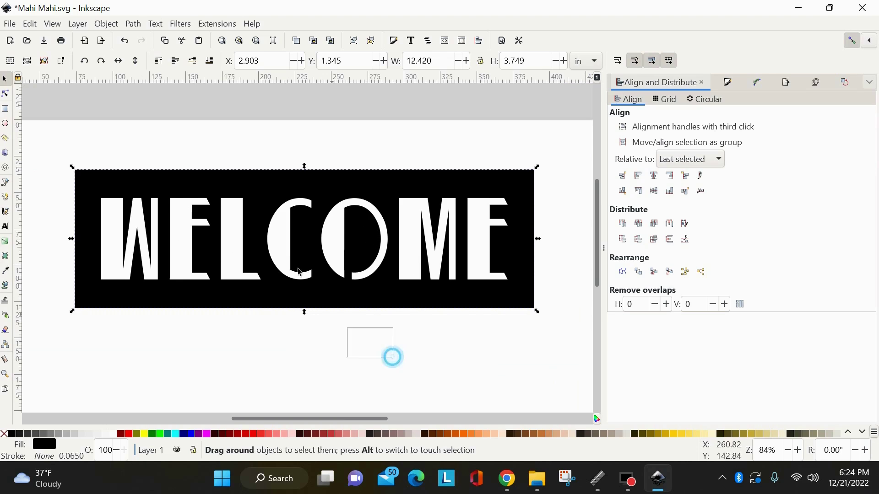
left_click(349, 270)
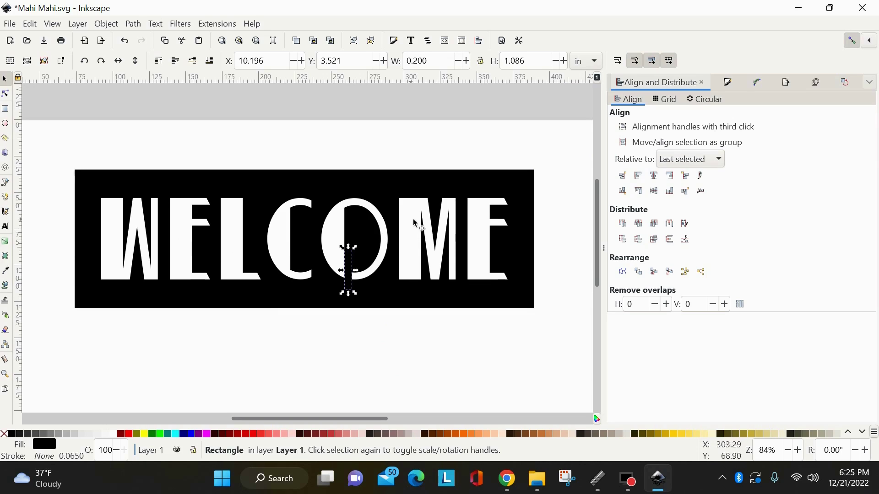
key("shift")
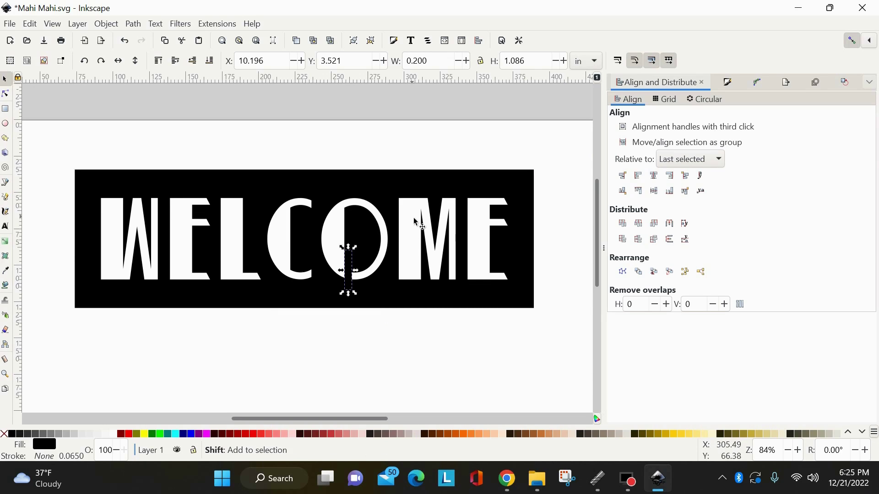
left_click(416, 223, "shift")
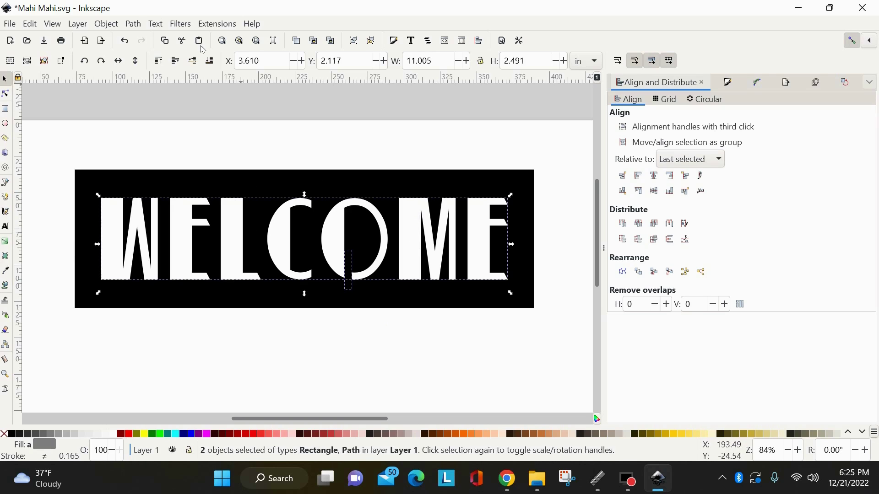
left_click(134, 24)
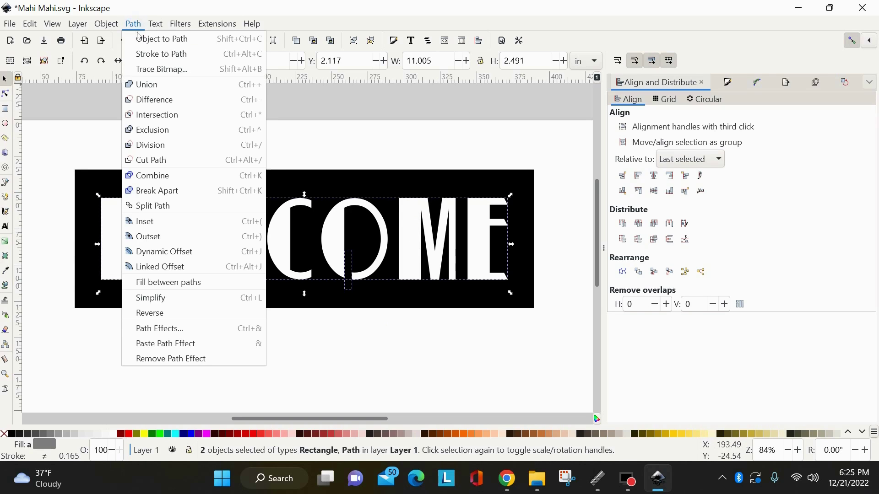
left_click(151, 102)
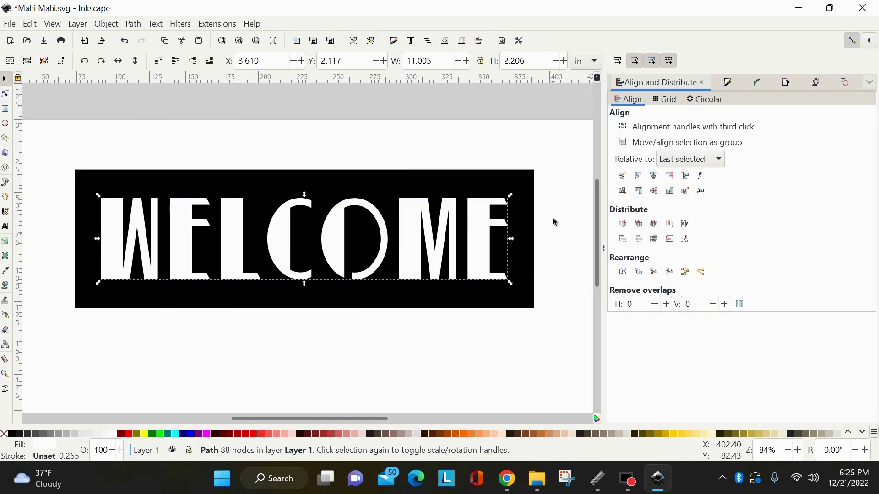
Cut WELCOME out of the black rectangle with a second Path > Difference
left_click(531, 183, "shift")
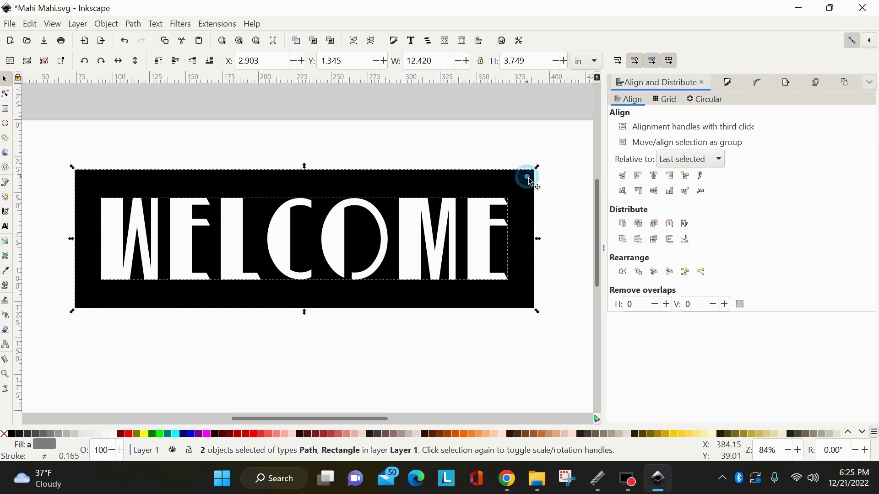
left_click(133, 24)
left_click(151, 101)
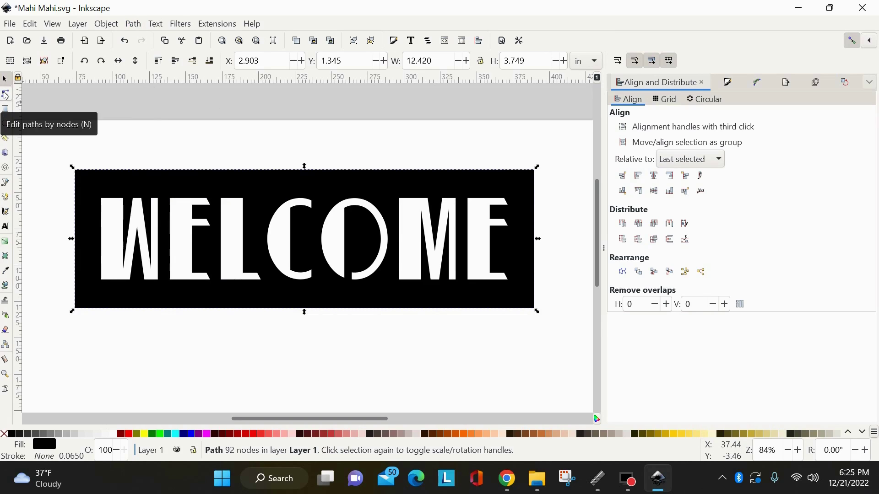
With the Node tool, delete the two extra nodes on the O's inner stem
left_click(5, 94)
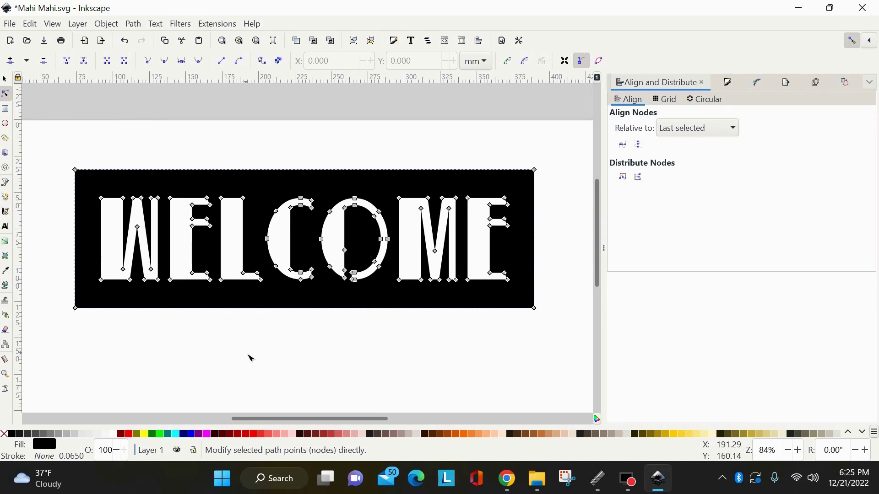
key("plus")
key("plus")
key("plus")
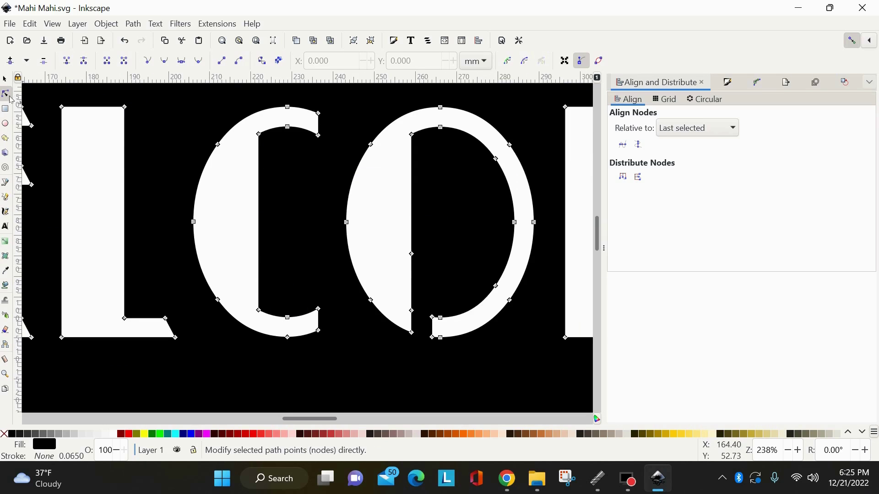
left_click_drag(427, 203, 397, 319)
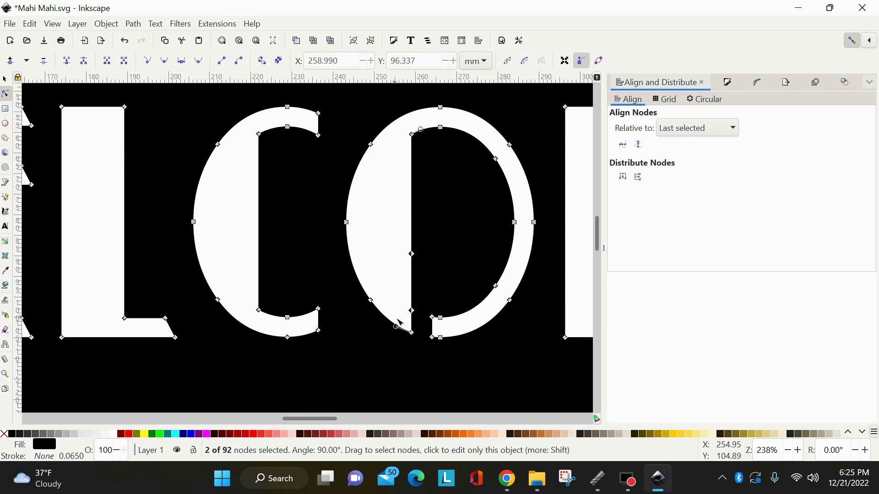
key("Delete")
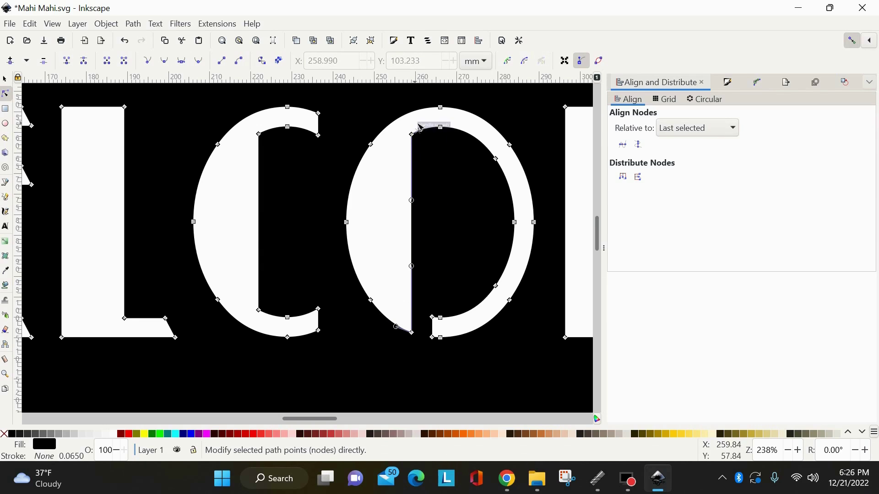
left_click_drag(415, 120, 396, 348)
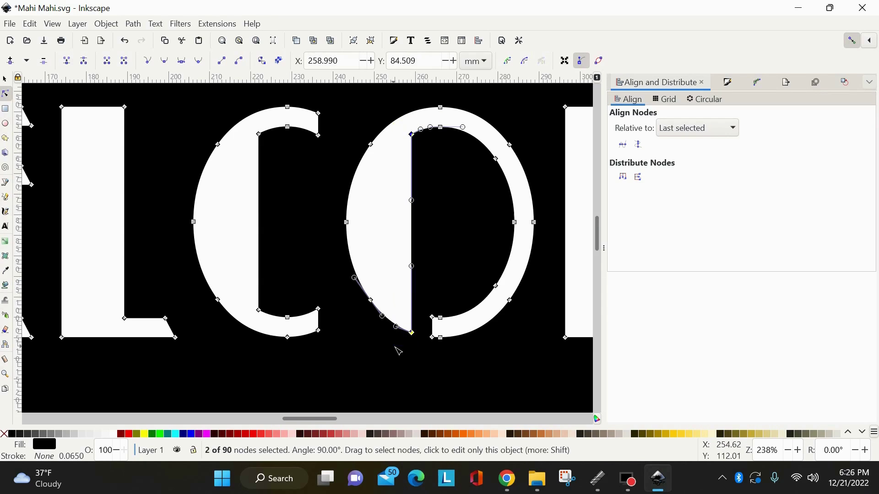
Make the O's stem a straight line and delete its lower-left, upper-right and lower-right nodes
left_click(222, 60)
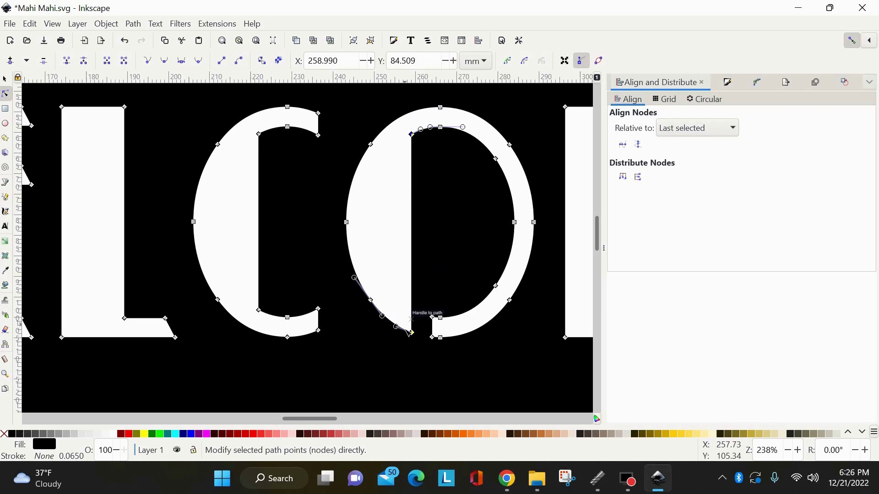
left_click_drag(388, 267, 360, 327)
key("Delete")
left_click(358, 128)
key("Tab")
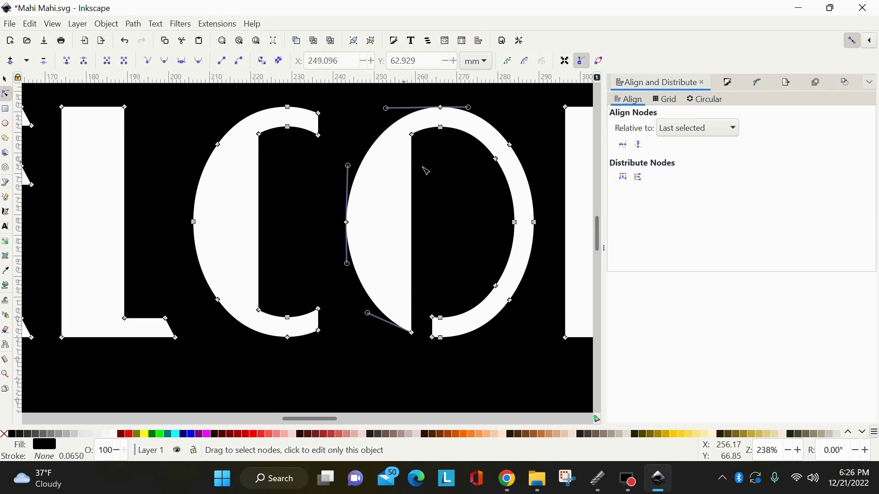
left_click_drag(522, 124, 486, 177)
key("Delete")
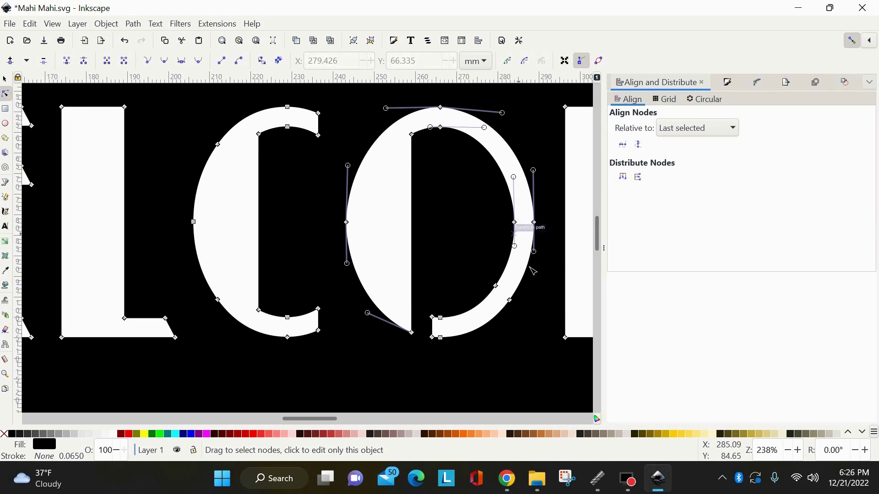
left_click_drag(543, 273, 442, 352)
key("Delete")
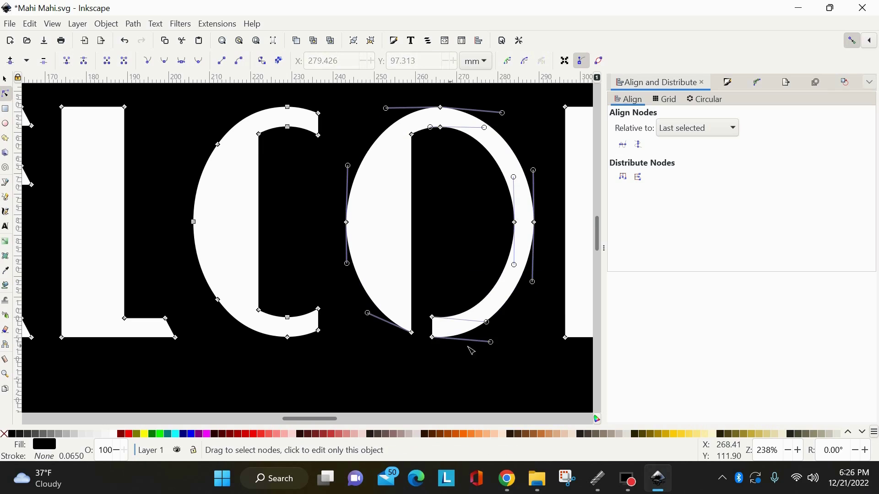
Make the O's top, right and left nodes smooth and lengthen their curve handles
left_click_drag(536, 97, 437, 153)
left_click_drag(471, 201, 546, 253)
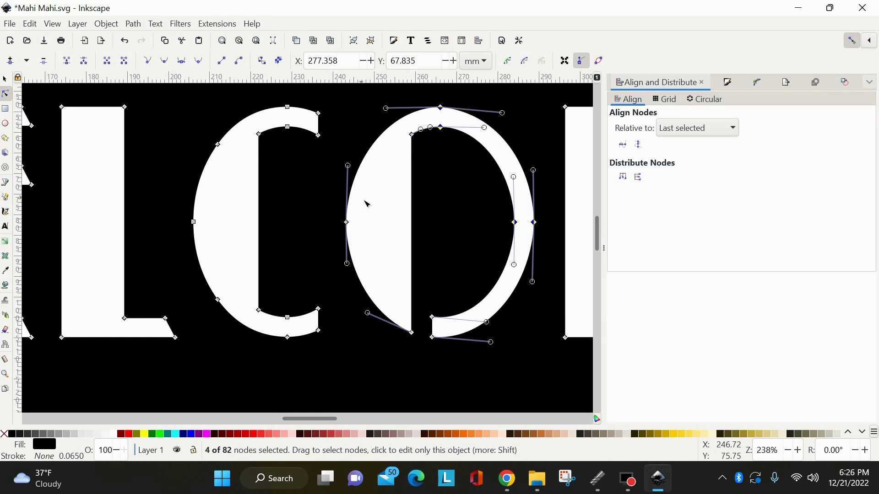
left_click_drag(362, 200, 304, 213)
left_click(165, 61)
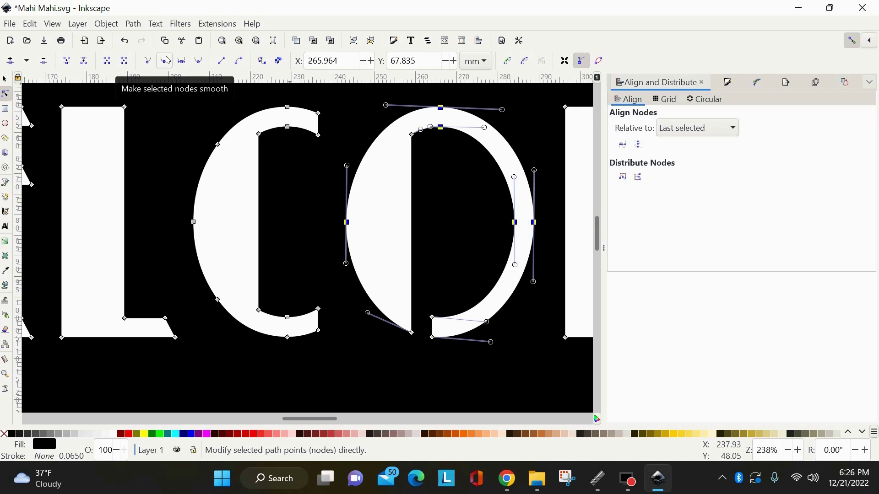
left_click_drag(502, 110, 507, 108)
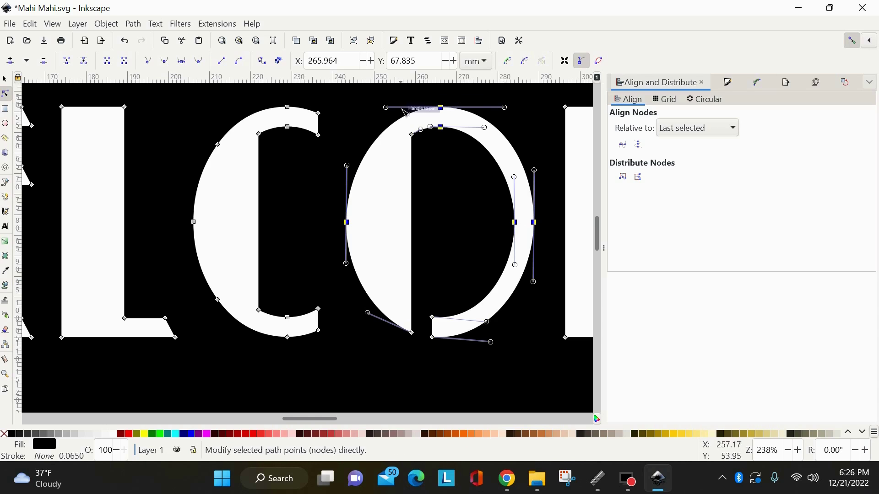
left_click_drag(385, 108, 386, 108)
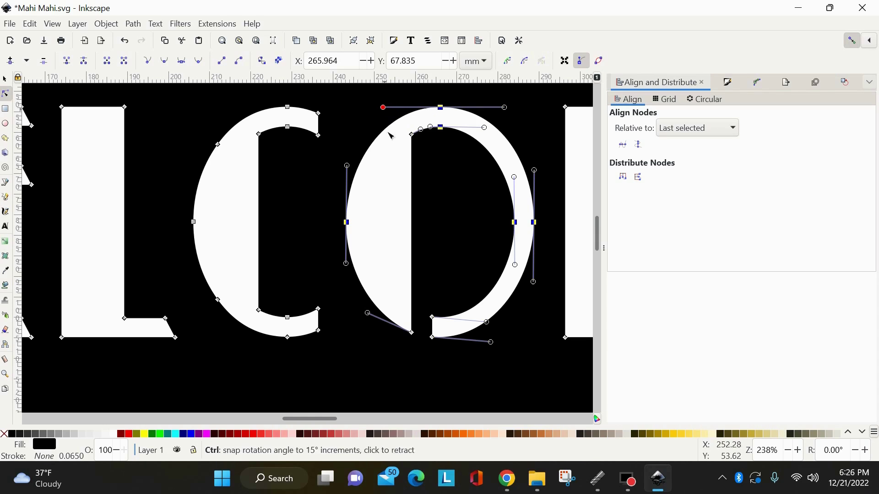
left_click_drag(348, 167, 348, 164)
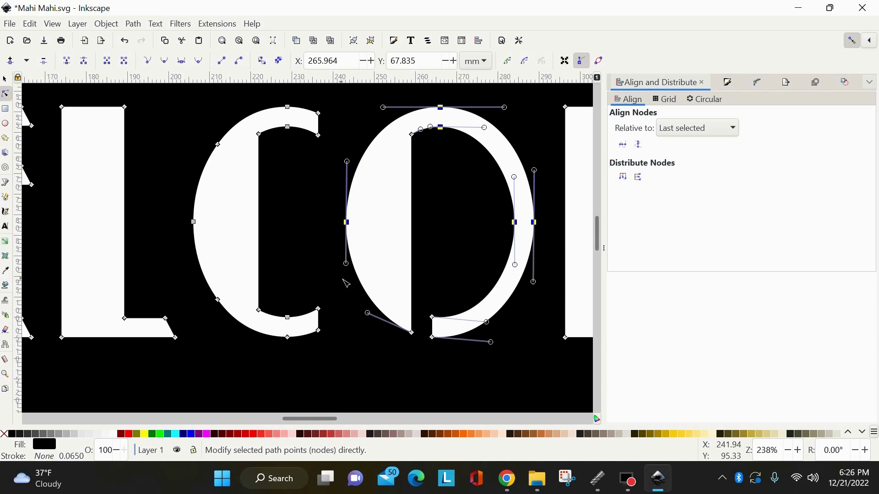
left_click_drag(349, 266, 349, 270)
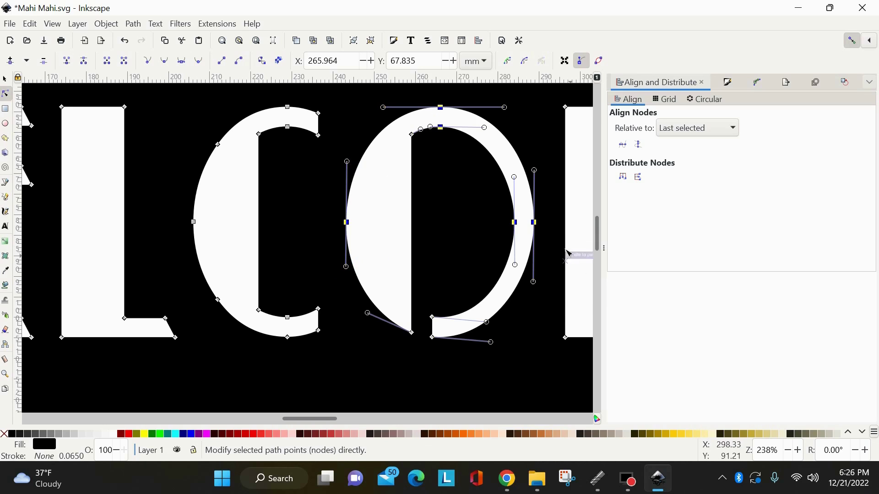
Fine-tune the O's lower and top handles and nudge its inner right node left
left_click_drag(553, 208, 488, 238)
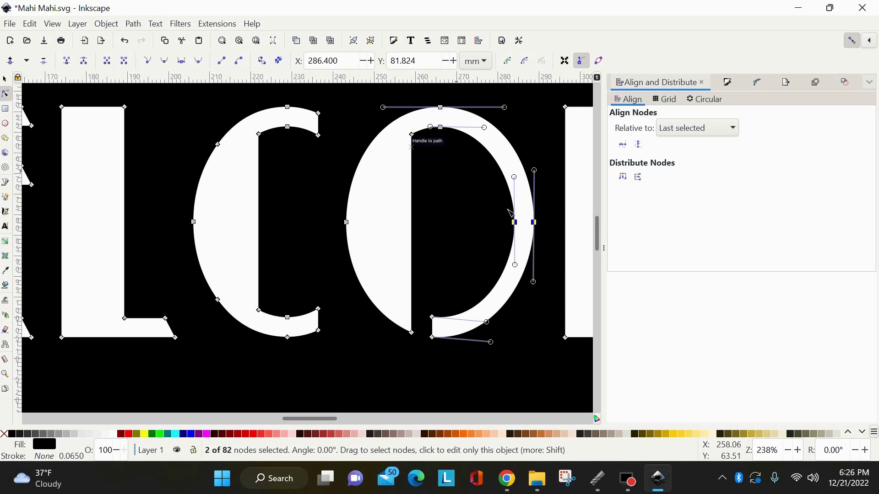
left_click_drag(533, 282, 536, 293)
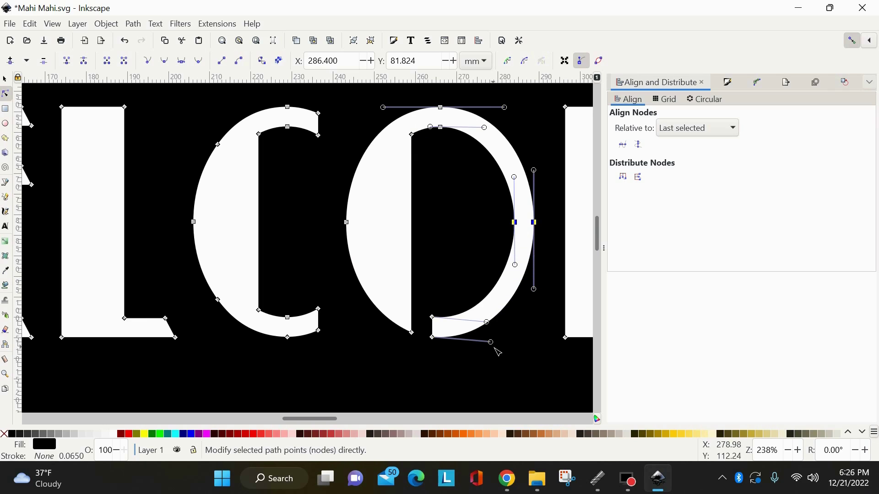
left_click_drag(490, 342, 494, 341)
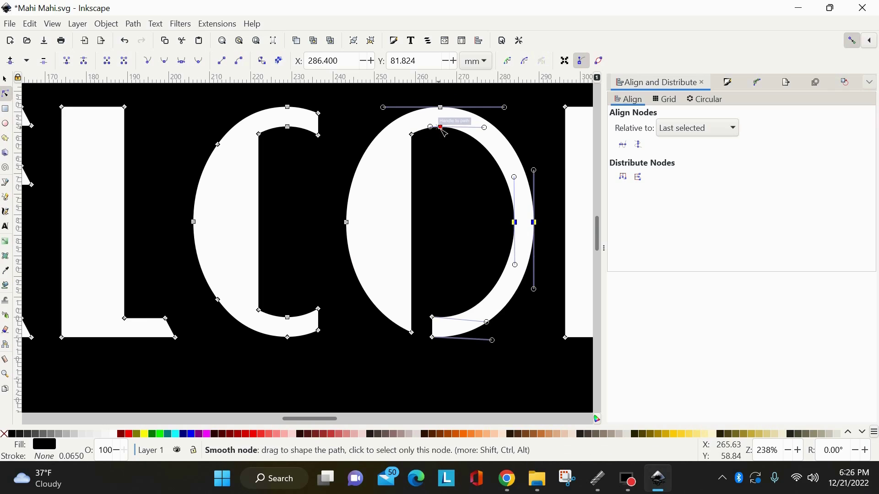
left_click(514, 223)
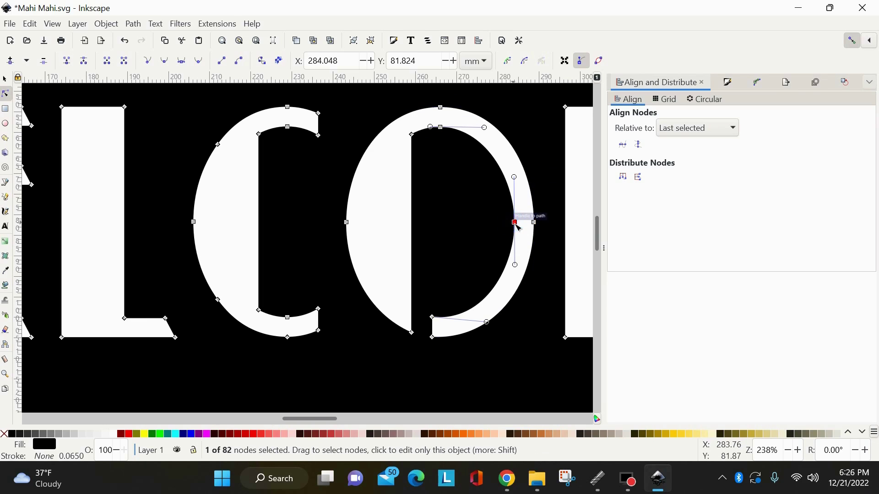
left_click_drag(515, 223, 513, 224)
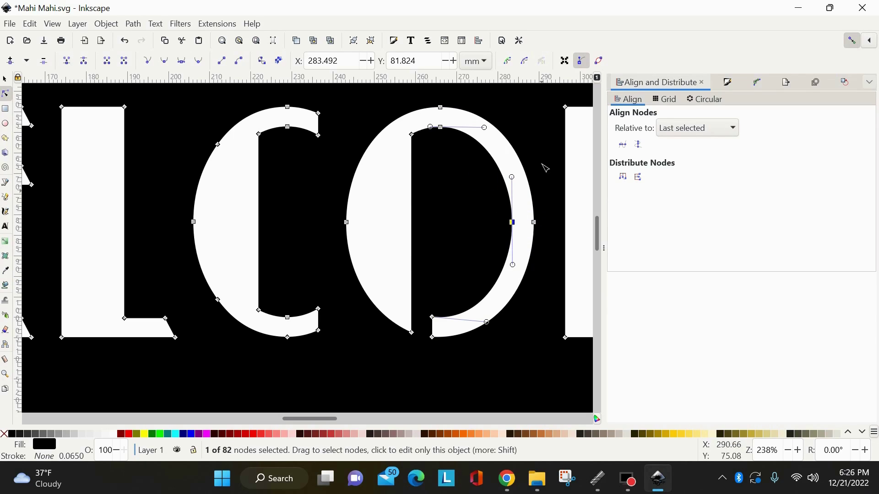
left_click(462, 209)
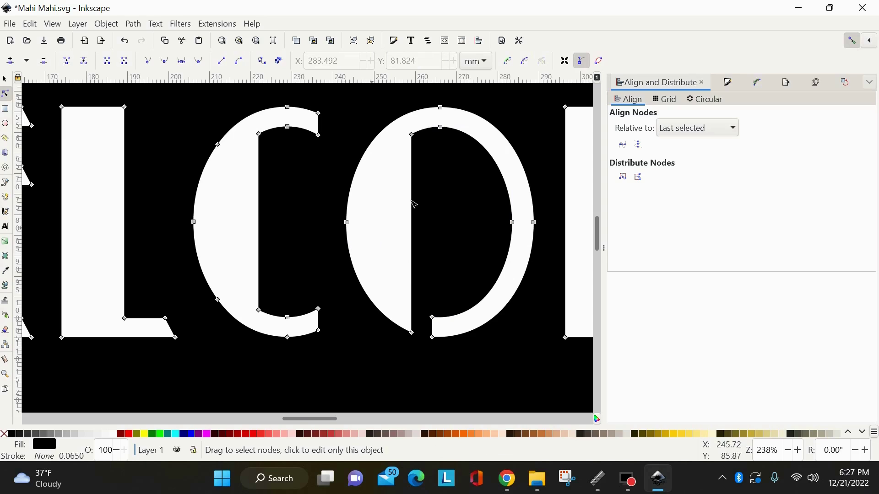
left_click_drag(519, 94, 424, 170)
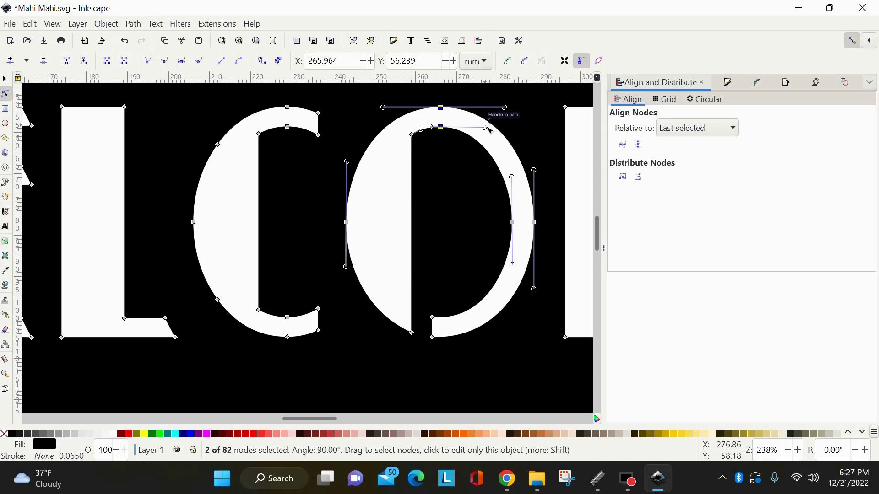
mouse_move(487, 131)
left_mouse_down()
mouse_move(499, 131)
mouse_move(489, 133)
left_mouse_up()
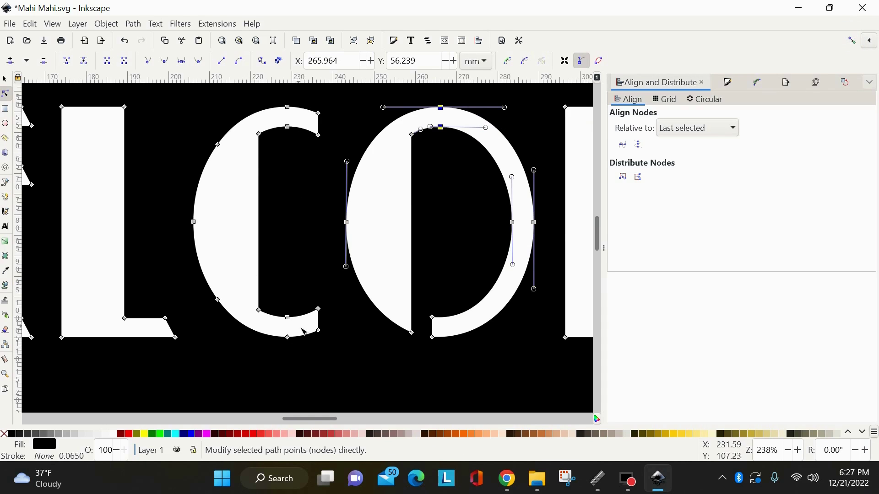
Delete the C's inner-bottom and inner-top nodes
left_click(288, 336)
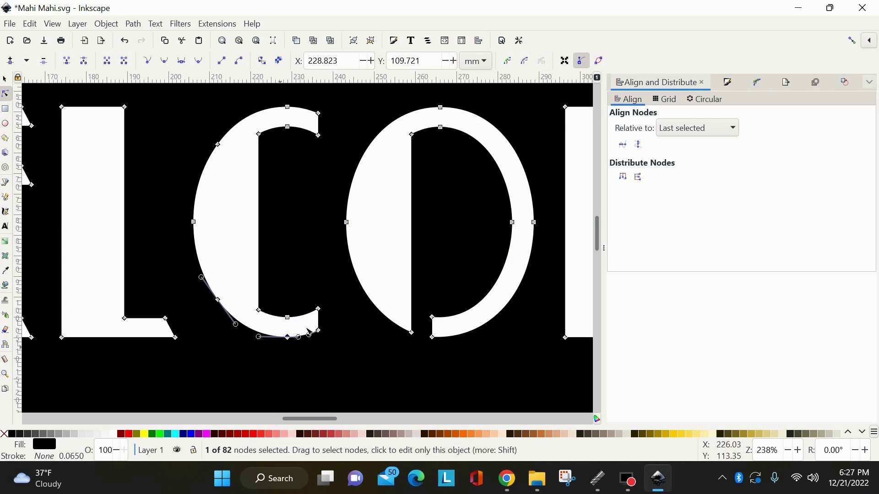
left_click(287, 317)
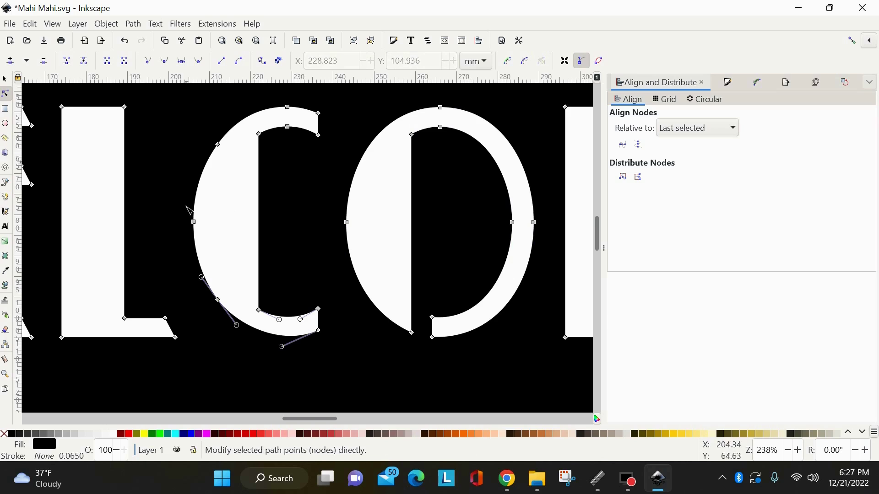
left_click_drag(204, 128, 236, 169)
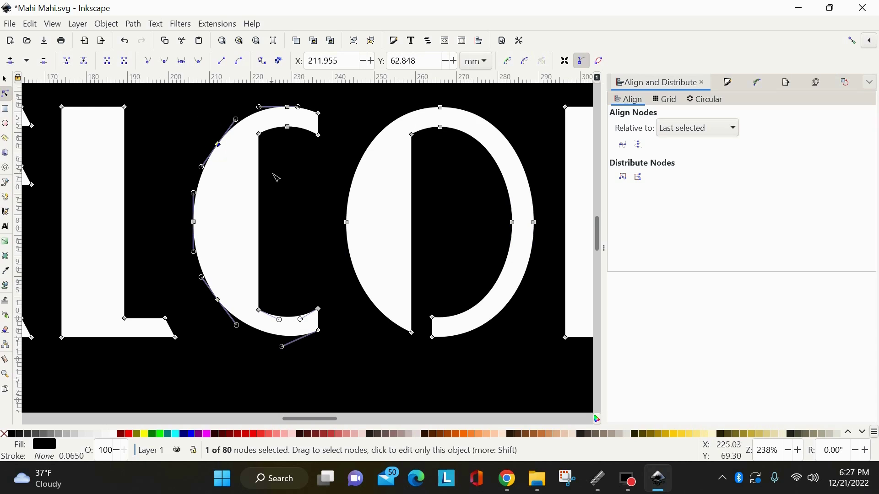
double_click(287, 338)
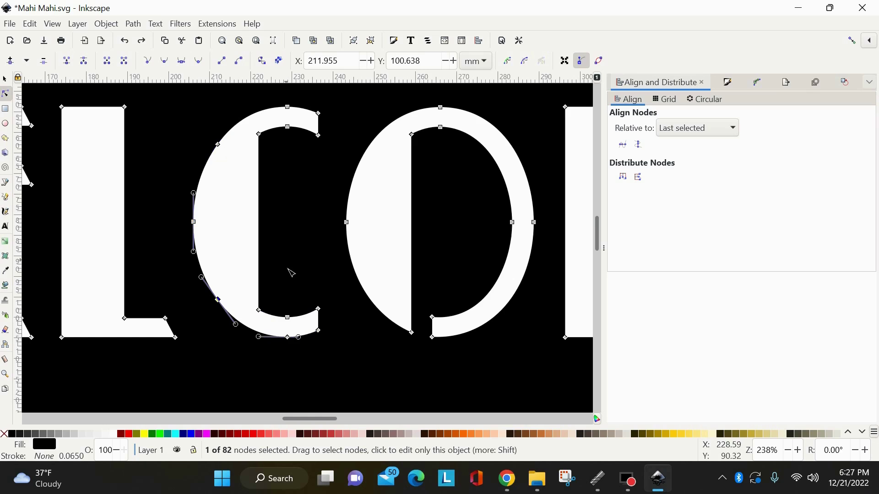
left_click(287, 317)
key("Delete")
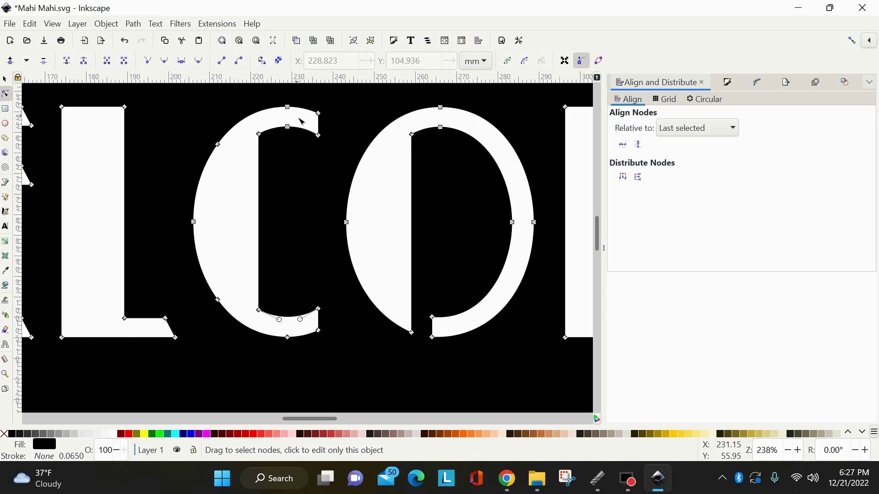
left_click(287, 127)
key("Delete")
left_click(29, 23)
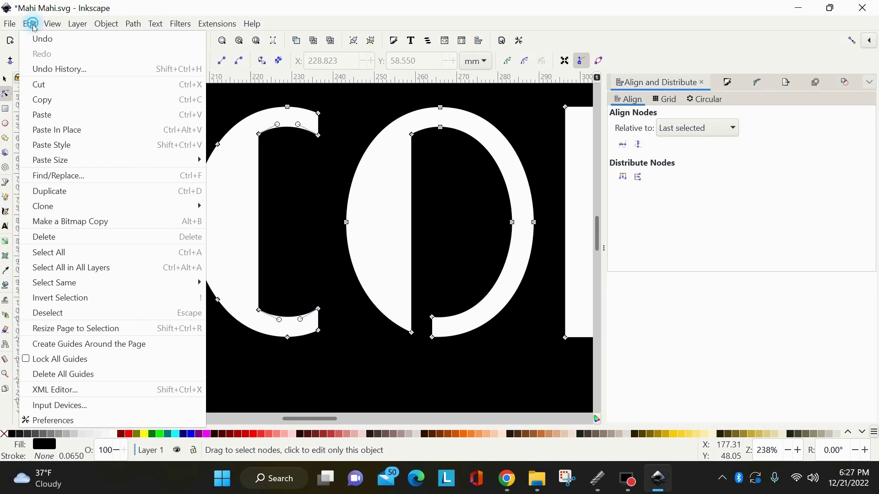
left_click(296, 183)
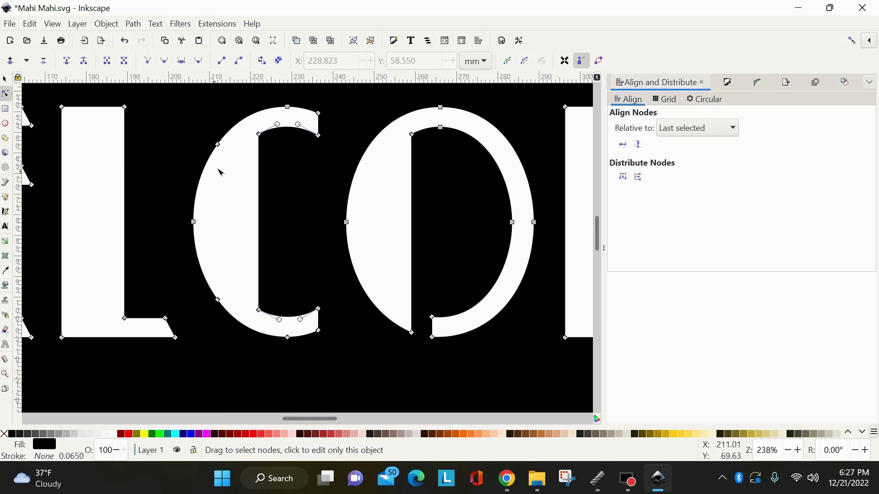
Remove the extra upper-left, bottom and lower-left nodes from the C's outer curve
left_click_drag(208, 126, 241, 166)
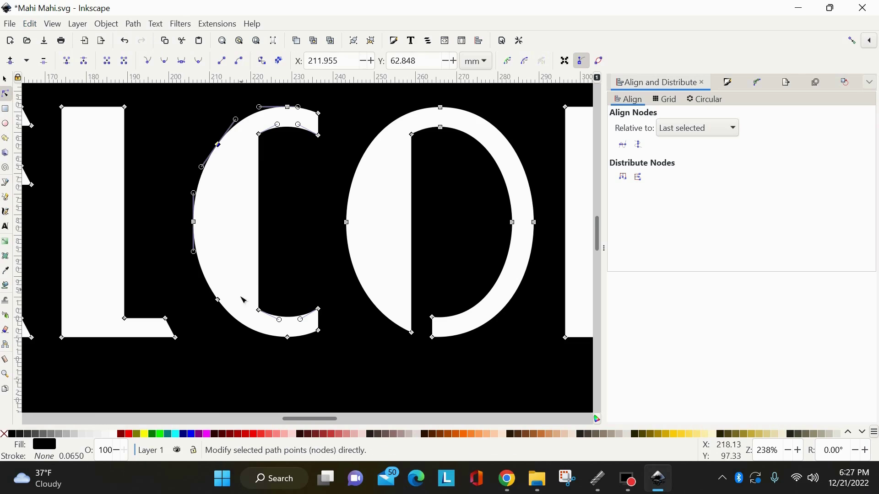
key("Delete")
left_click_drag(302, 324, 267, 357)
key("Delete")
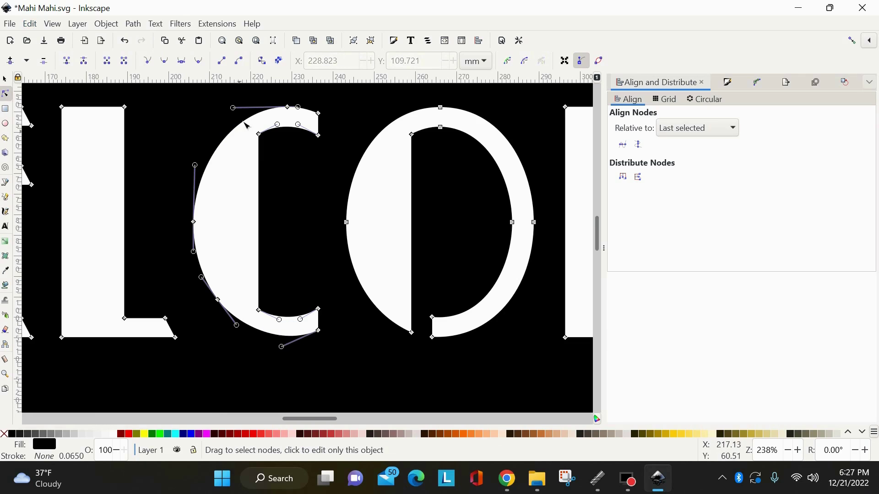
left_click_drag(237, 101, 158, 306)
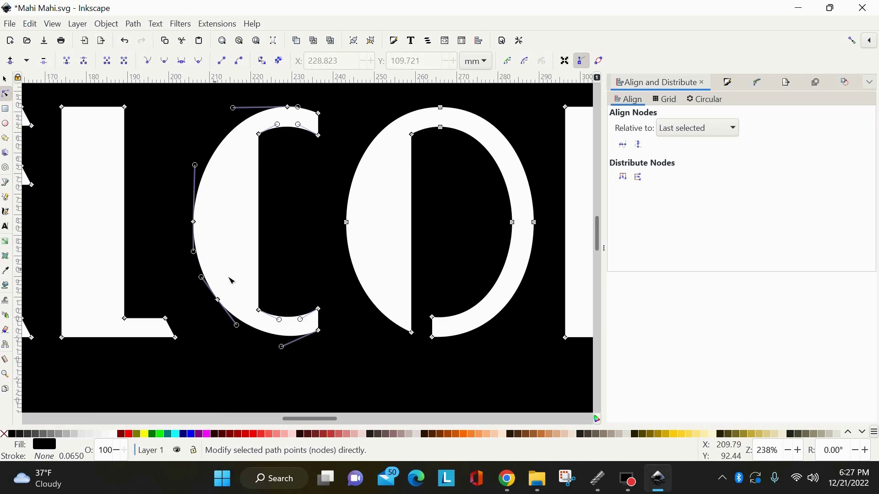
left_click_drag(233, 284, 205, 318)
key("Delete")
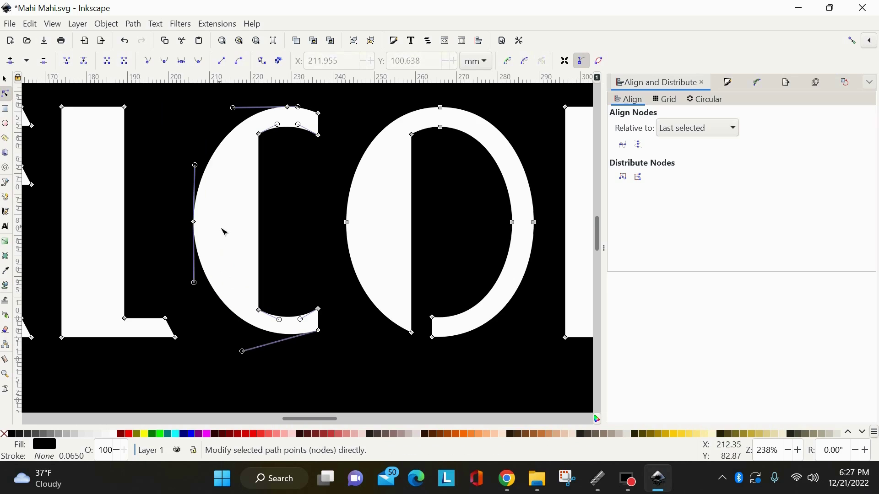
key("ctrl+z")
key("ctrl+z")
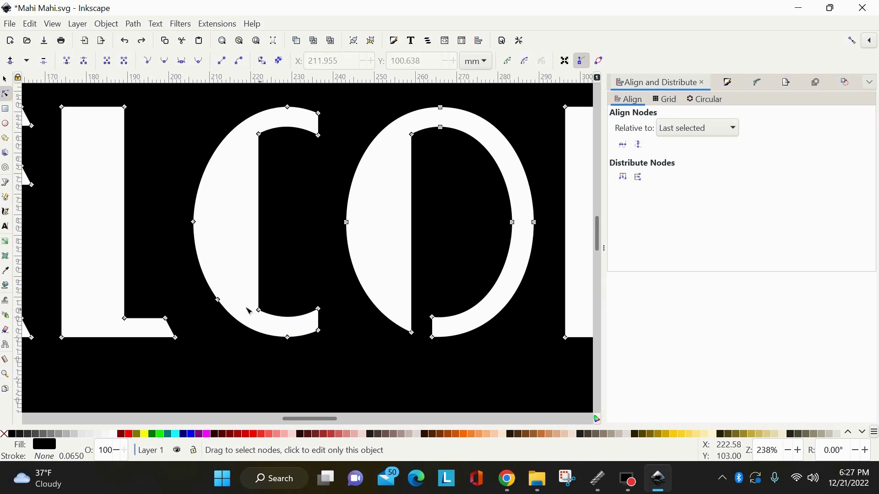
left_click_drag(241, 279, 213, 328)
key("Delete")
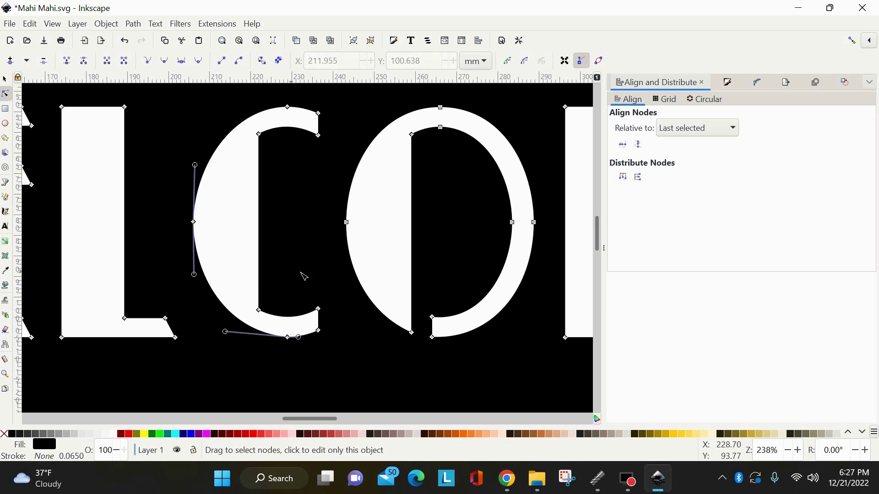
Make the C's top, left and bottom nodes smooth and lengthen the left node's handles
left_click_drag(310, 274, 275, 349)
left_click(288, 107, "shift")
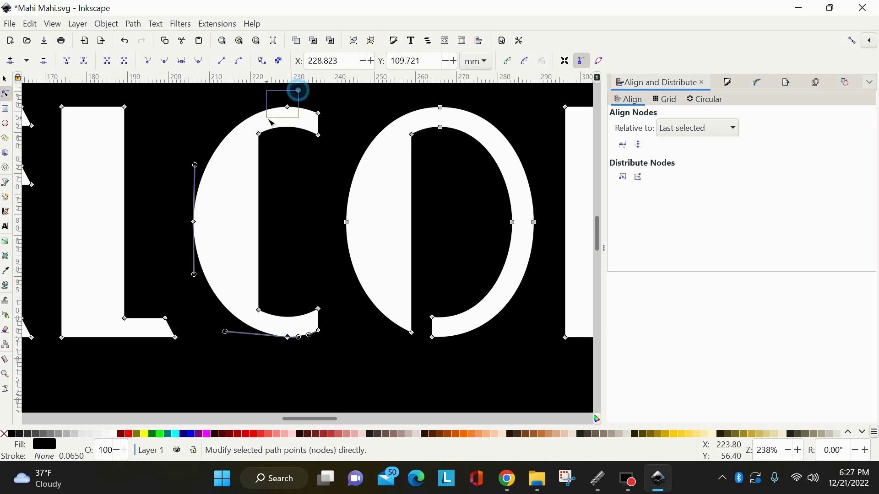
left_click_drag(221, 177, 173, 241)
left_click(165, 60)
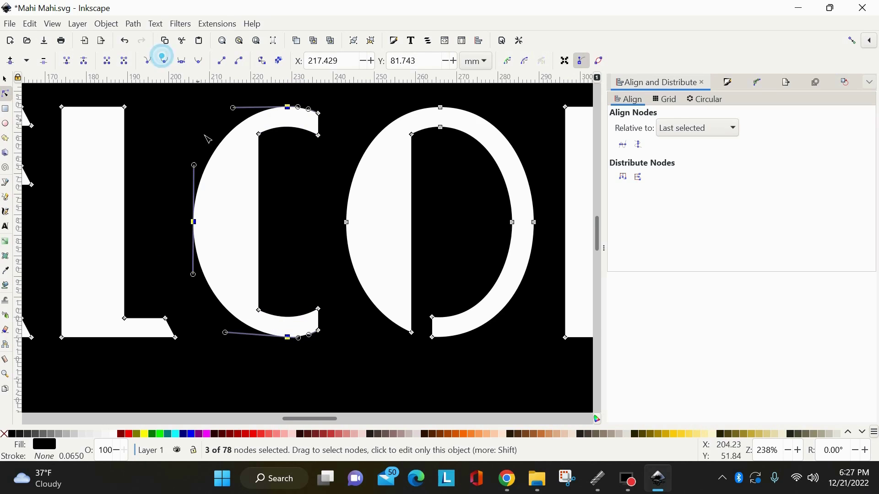
left_click_drag(194, 165, 194, 158)
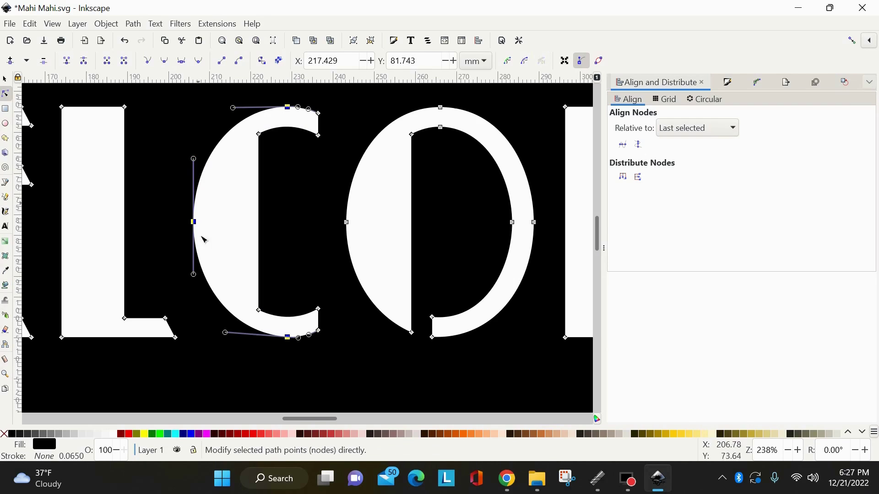
left_click_drag(194, 275, 193, 284)
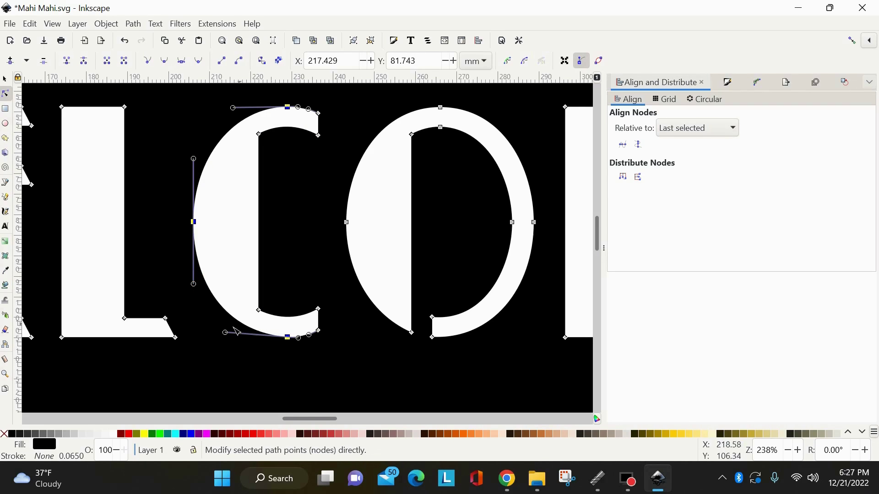
left_click_drag(225, 334, 227, 339)
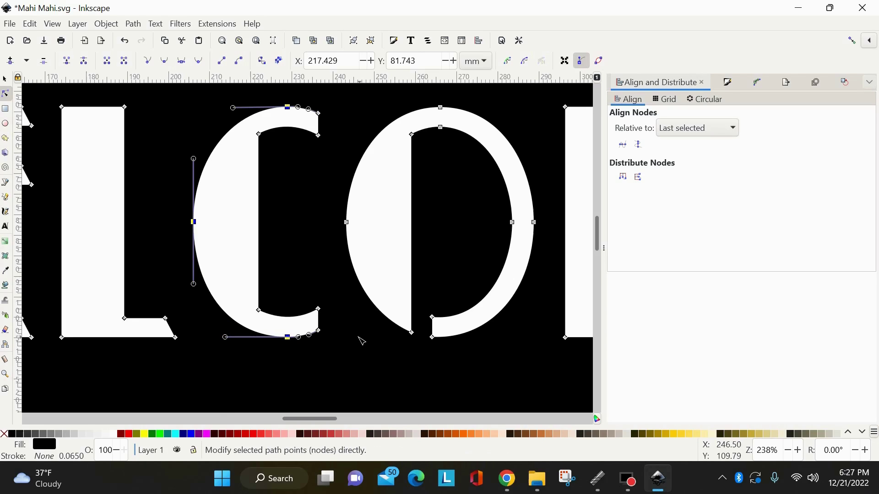
key("ctrl+z")
mouse_move(309, 416)
left_mouse_down()
mouse_move(271, 421)
mouse_move(354, 424)
mouse_move(316, 428)
left_mouse_up()
Select the entire cut-out WELCOME sign as one object, zoom out, and open the File menu
scroll(290, 349, "down", 3)
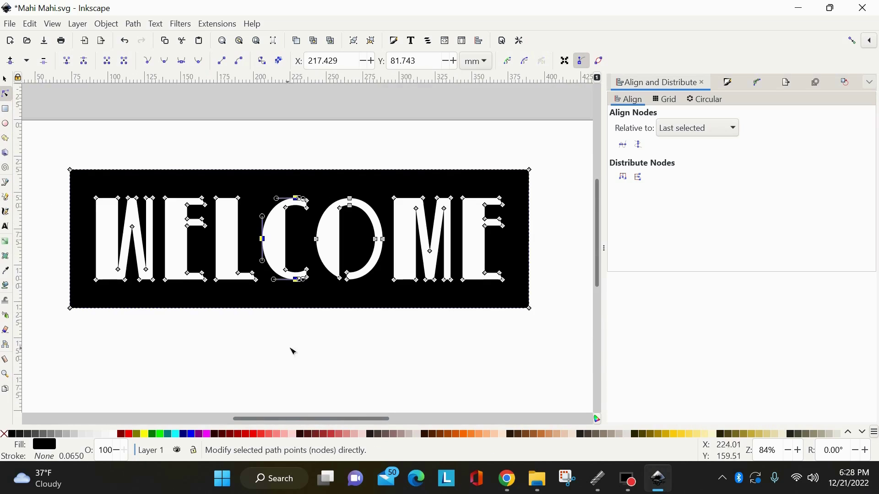
left_click(312, 367)
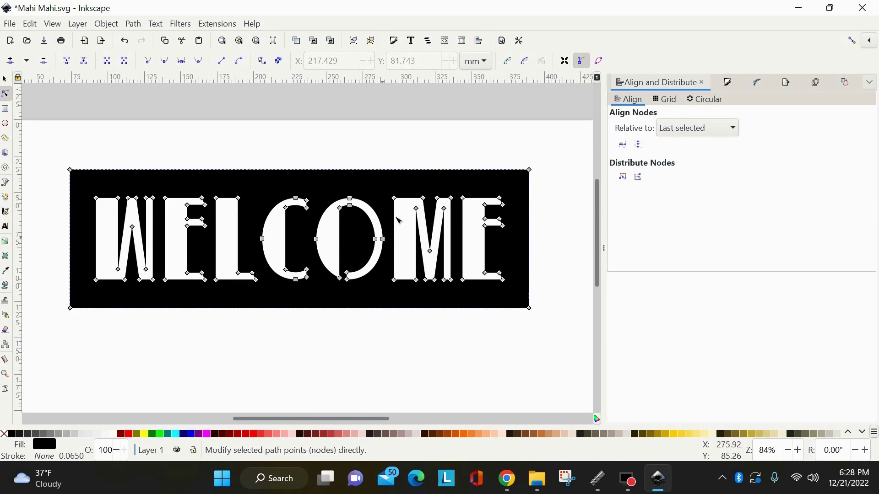
left_click(152, 137)
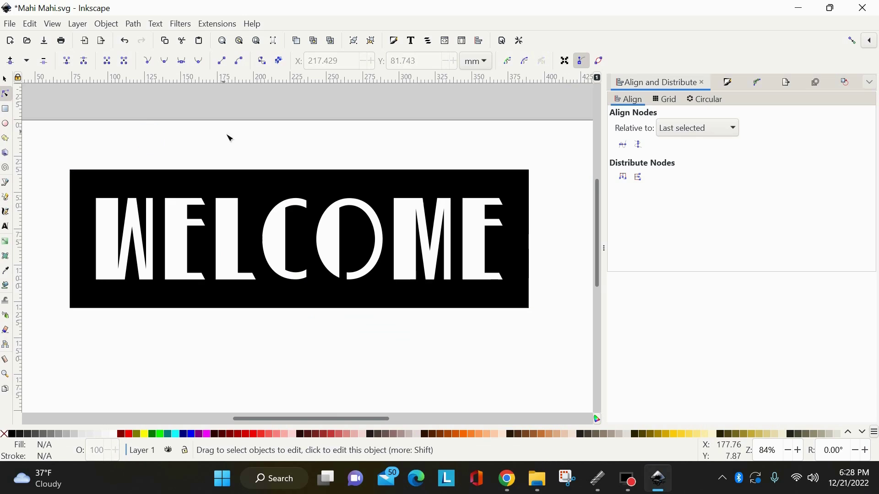
left_click(5, 79)
left_click(151, 181)
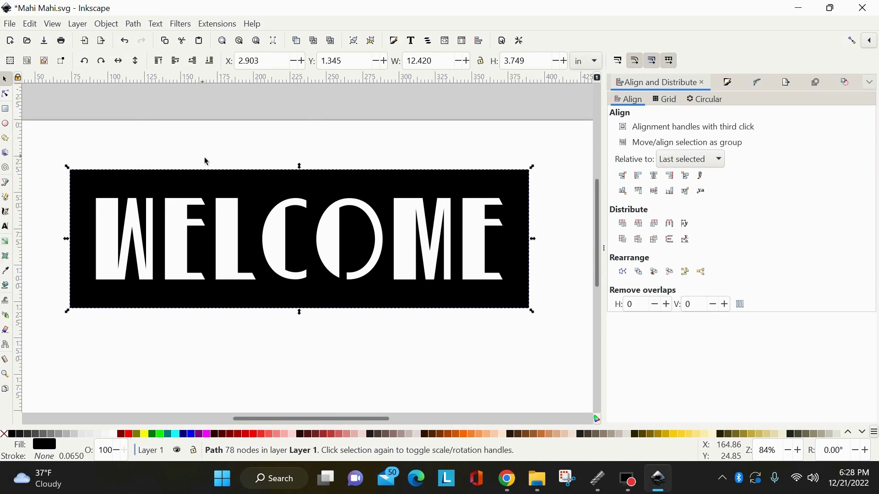
key("minus")
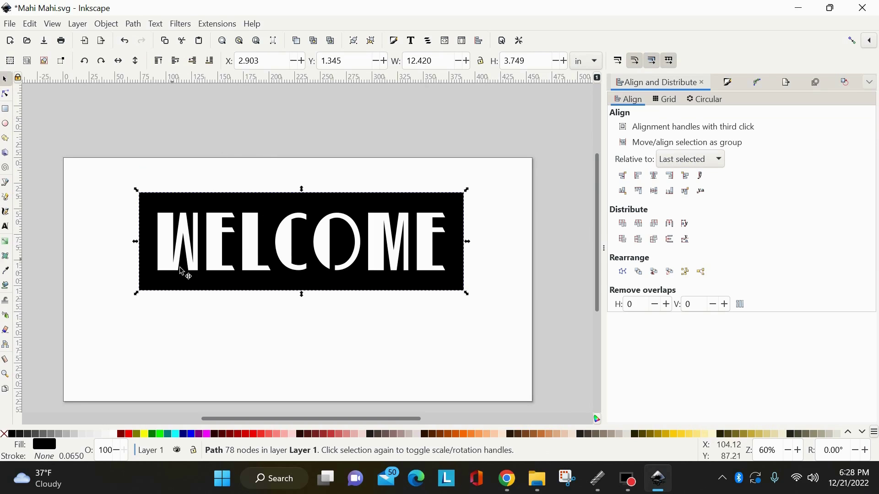
left_click(10, 24)
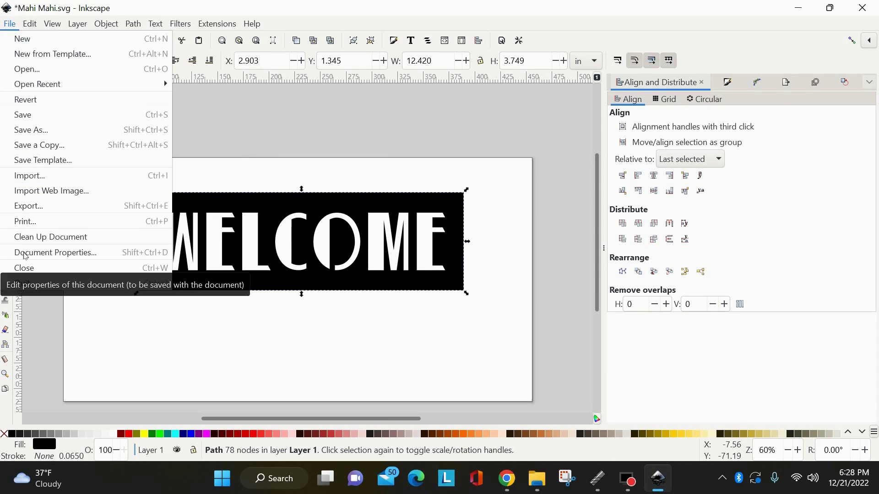
Use Resize to content in Document Properties so the page becomes 315.461 × 95.217 mm
left_click(25, 254)
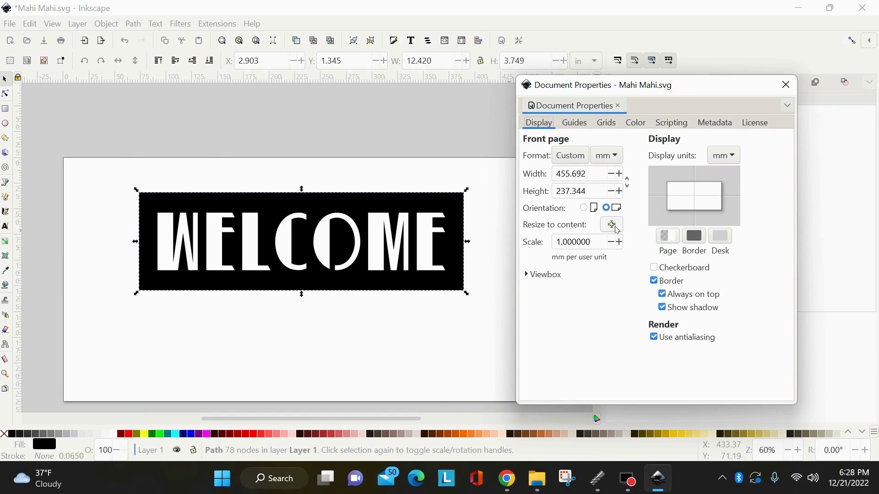
left_click(612, 225)
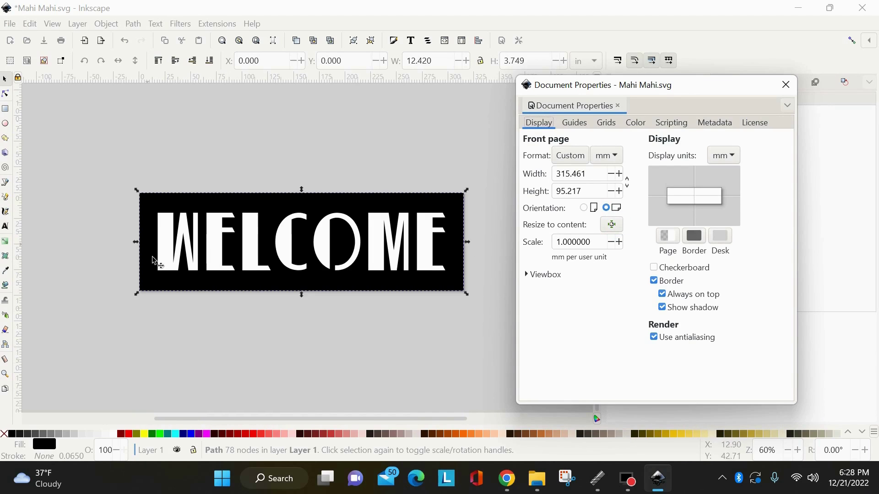
left_click(786, 86)
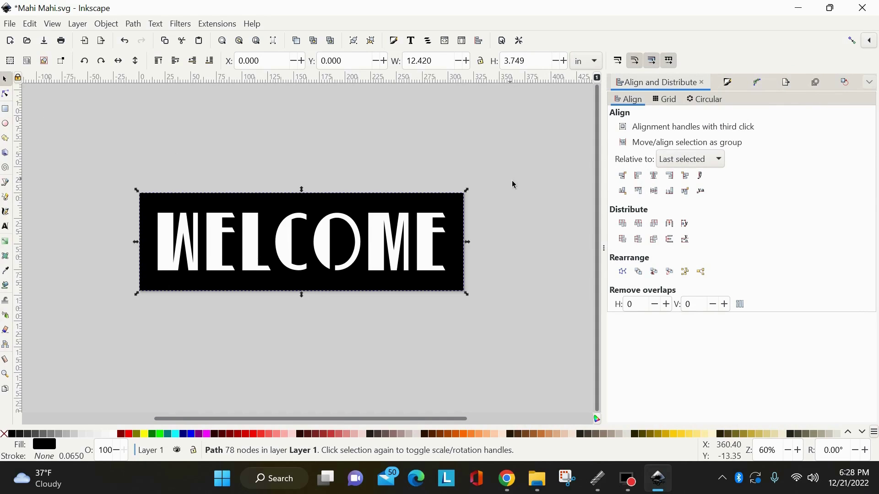
Save the sign as Sample.svg in Inkscape SVG format in the New folder
left_click(9, 23)
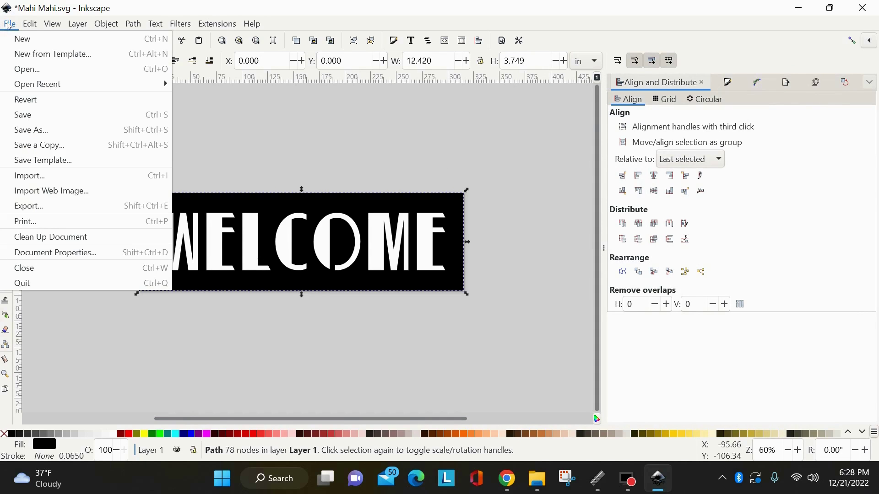
left_click(30, 132)
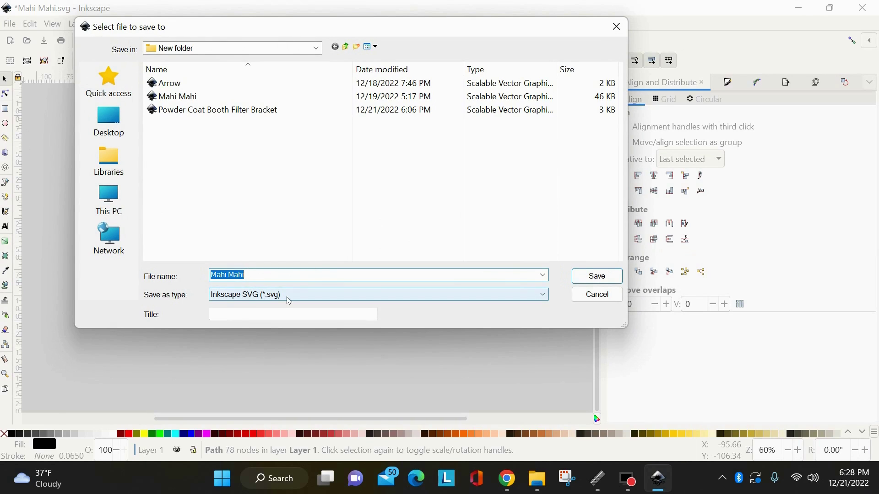
left_click(309, 276)
key("BackSpace")
key("BackSpace")
key("BackSpace")
key("BackSpace")
key("BackSpace")
key("BackSpace")
key("BackSpace")
key("BackSpace")
key("BackSpace")
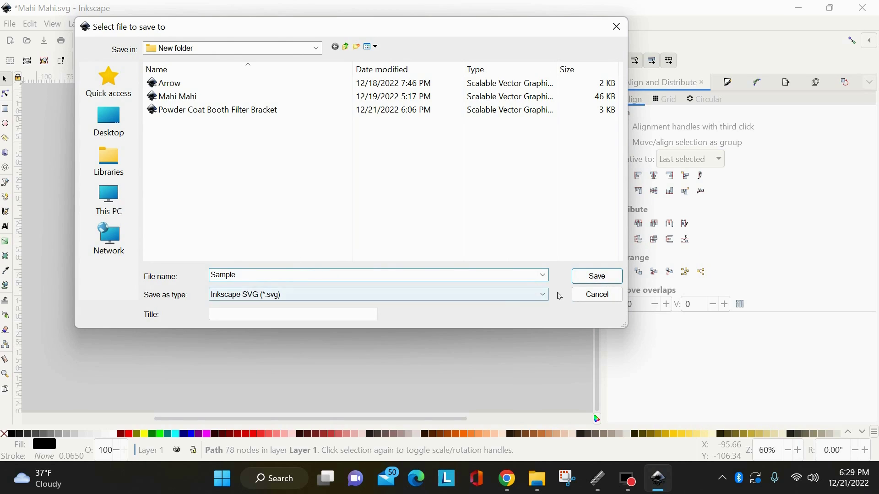
left_click(598, 276)
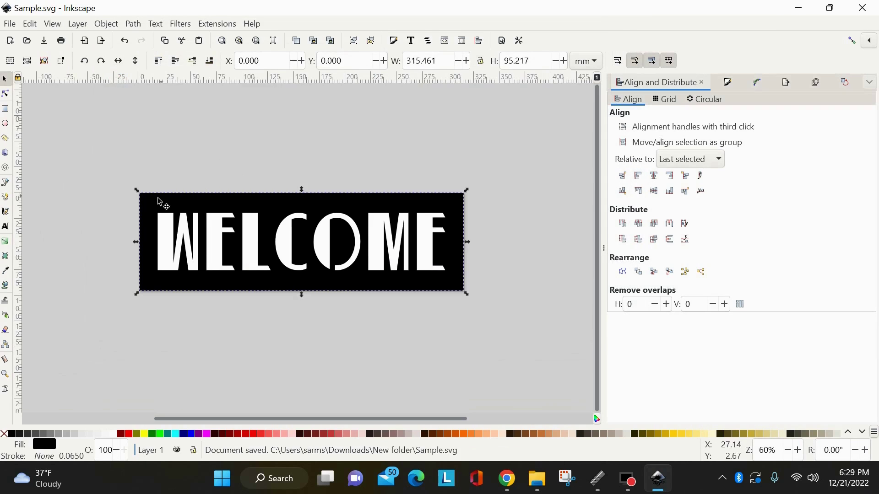
Save As with type Desktop Cutting Plotter (AutoCAD DXF R14) (*.dxf) to bring up its export options
left_click(9, 23)
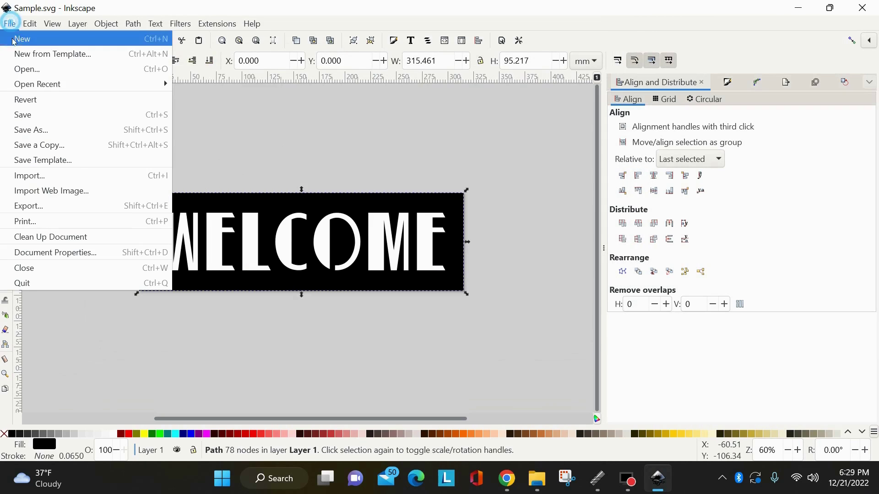
left_click(37, 130)
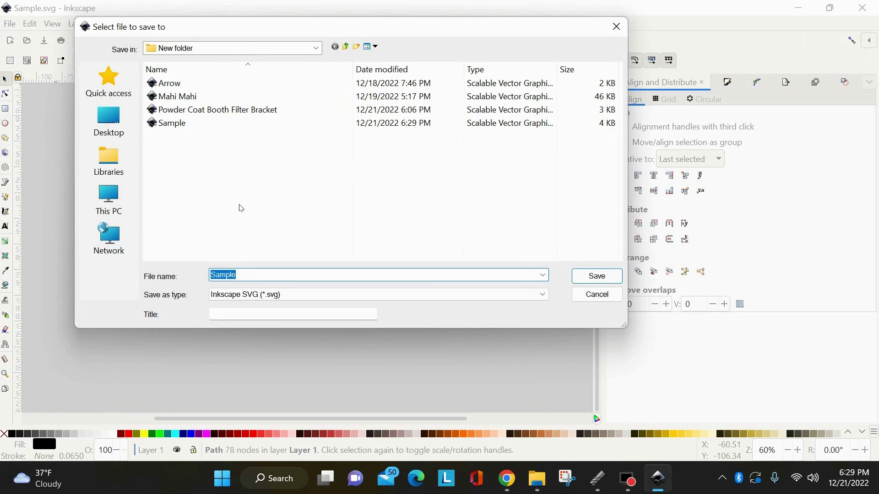
left_click(418, 301)
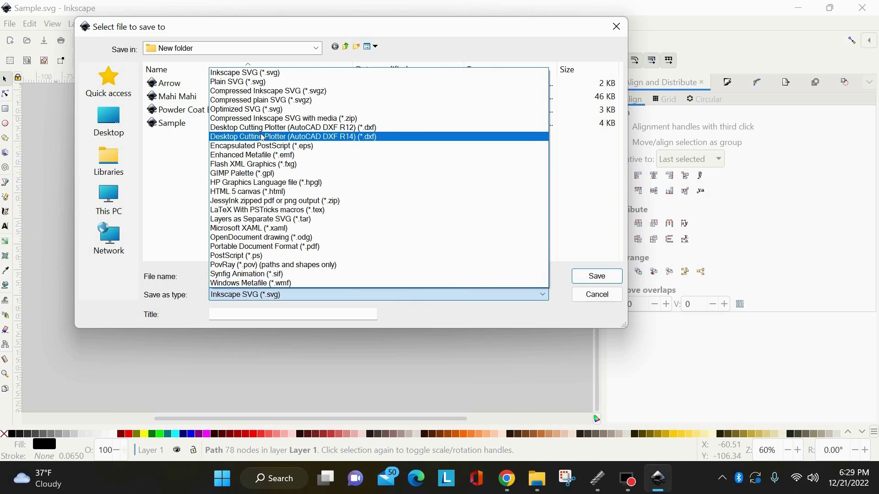
left_click(353, 138)
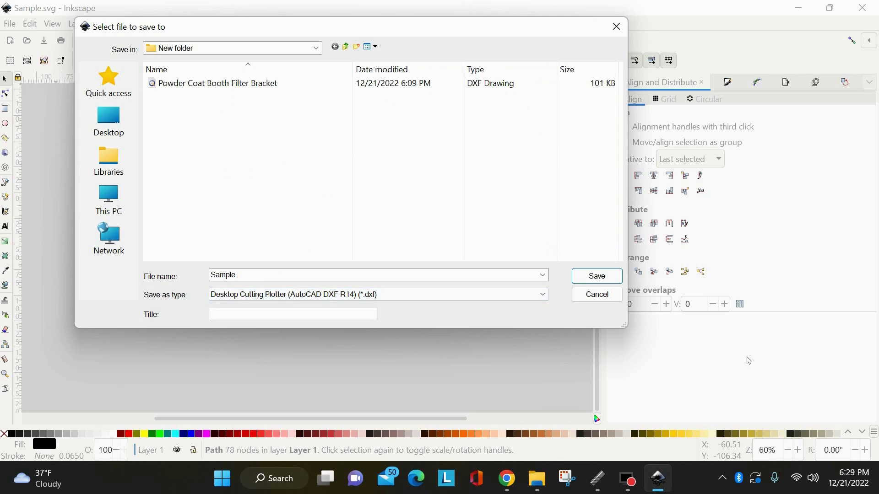
left_click(597, 277)
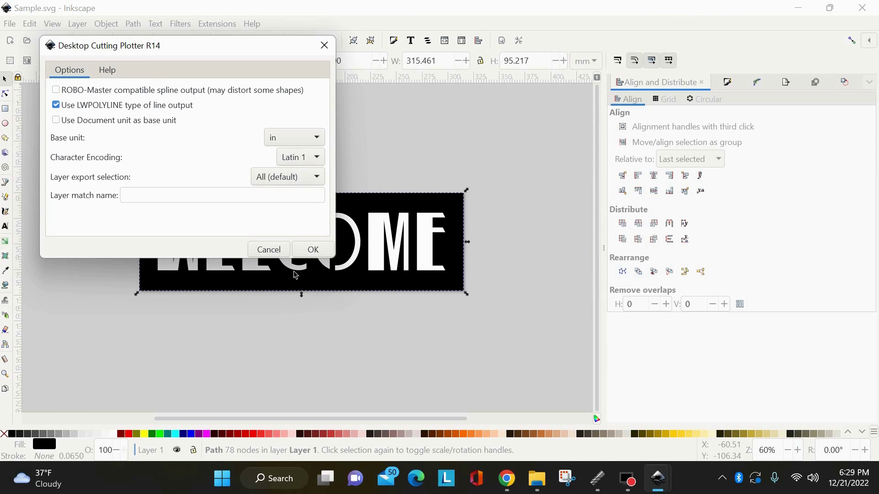
Accept the default DXF R14 export options to save the WELCOME sign as Sample.dxf
left_click(314, 250)
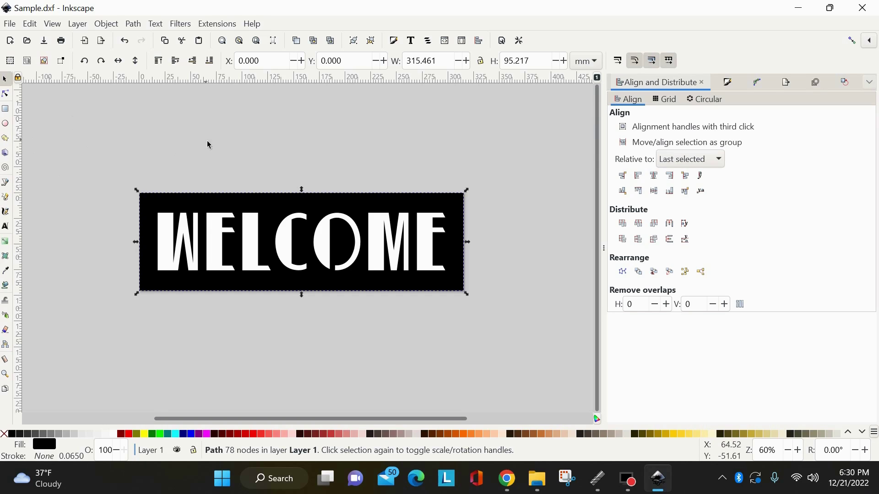
Open the Live Path Effects panel from the Path menu and scroll through its effects list
left_click(133, 24)
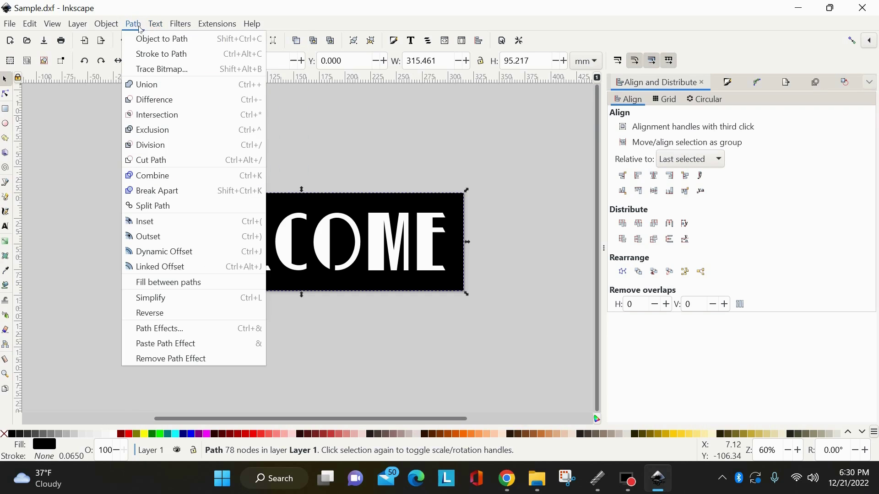
left_click(155, 329)
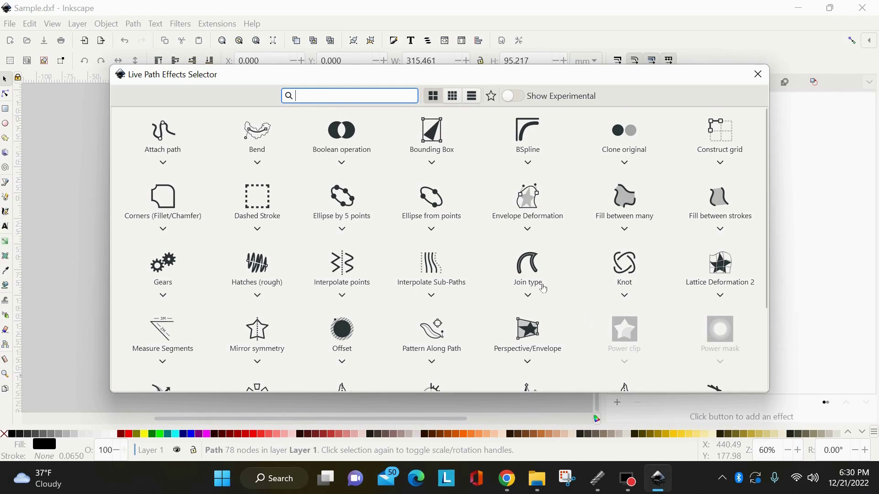
scroll(540, 287, "down", 3)
scroll(412, 251, "up", 2)
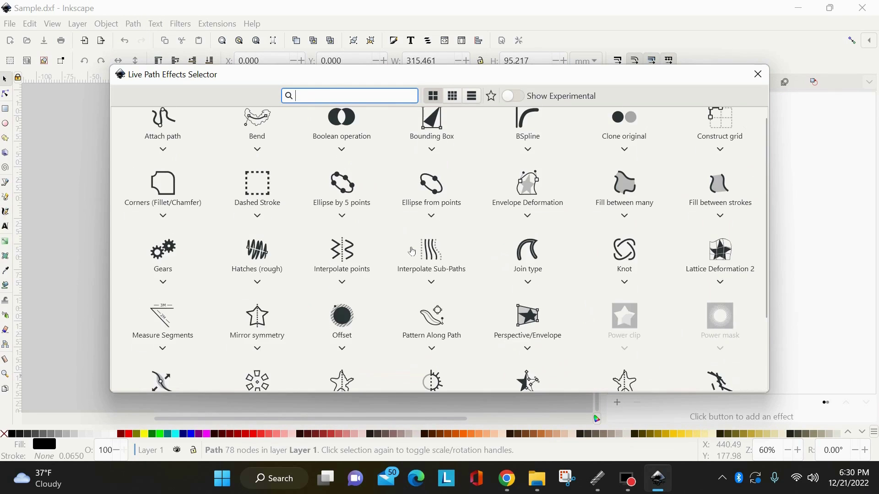
scroll(412, 251, "up", 1)
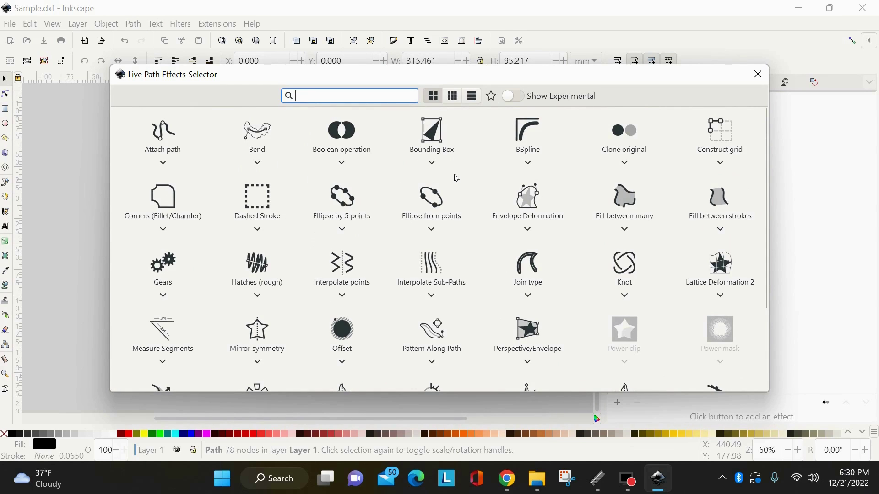
Close the path effects list and quit Inkscape without saving the drawing
left_click(759, 75)
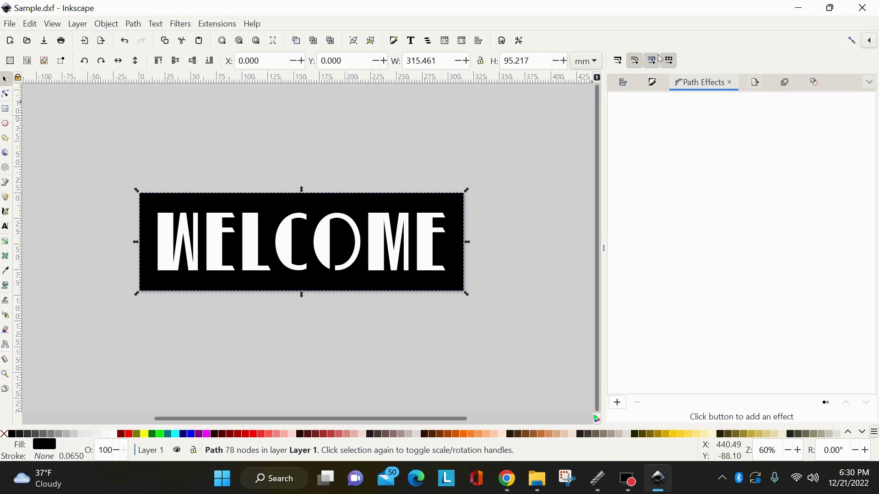
left_click(866, 11)
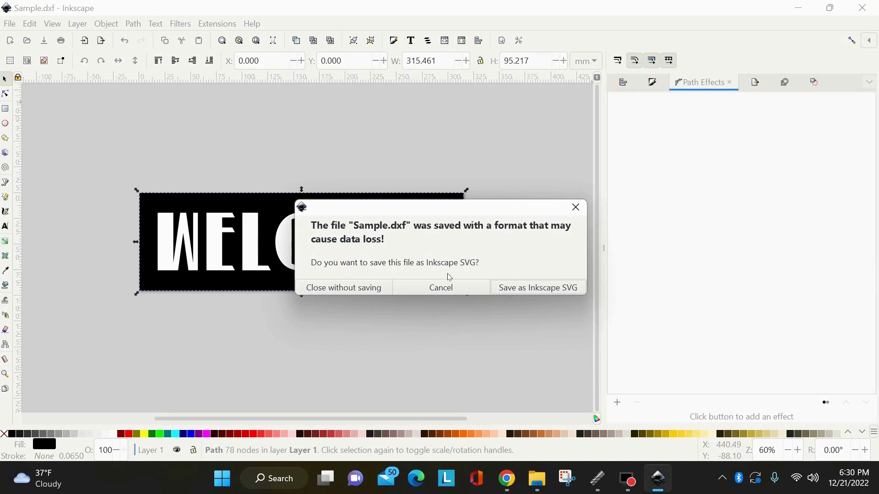
left_click(348, 288)
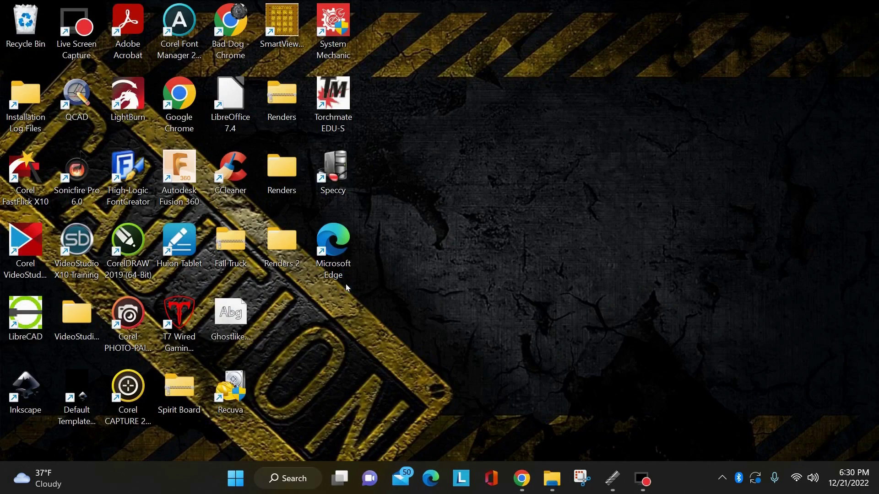
Bring Chrome back up on the DaFont tab and scroll through its recently added fonts
left_click(519, 479)
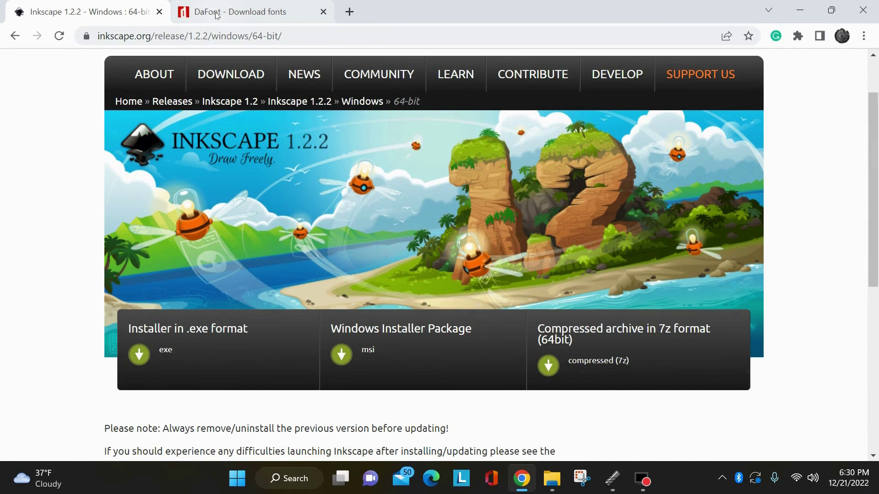
left_click(232, 13)
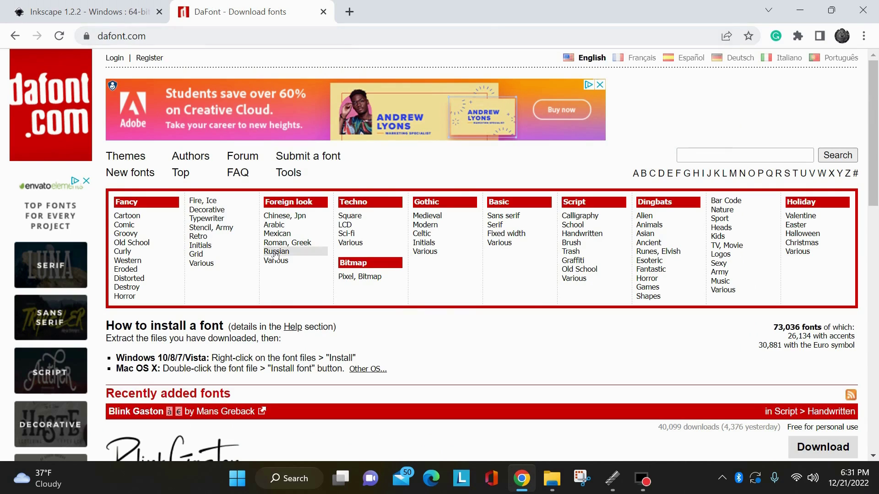
scroll(275, 240, "down", 9)
scroll(242, 236, "down", 5)
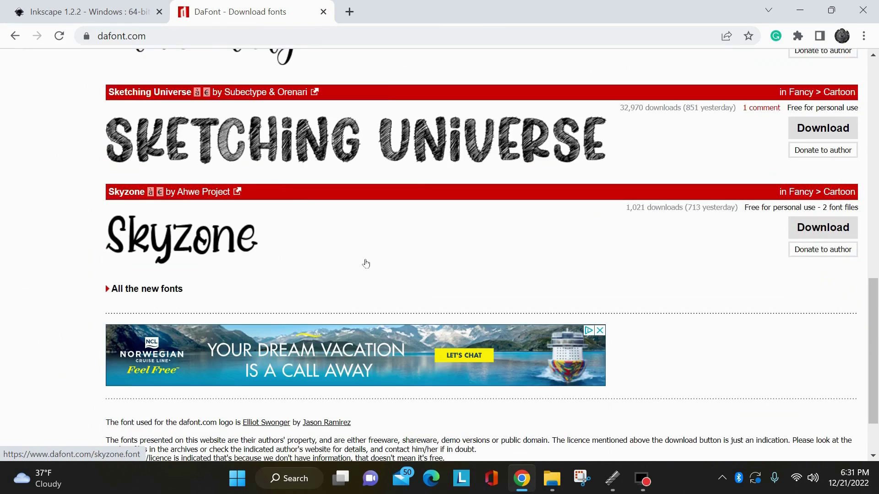
scroll(338, 241, "down", 2)
scroll(359, 234, "up", 1)
scroll(347, 216, "up", 8)
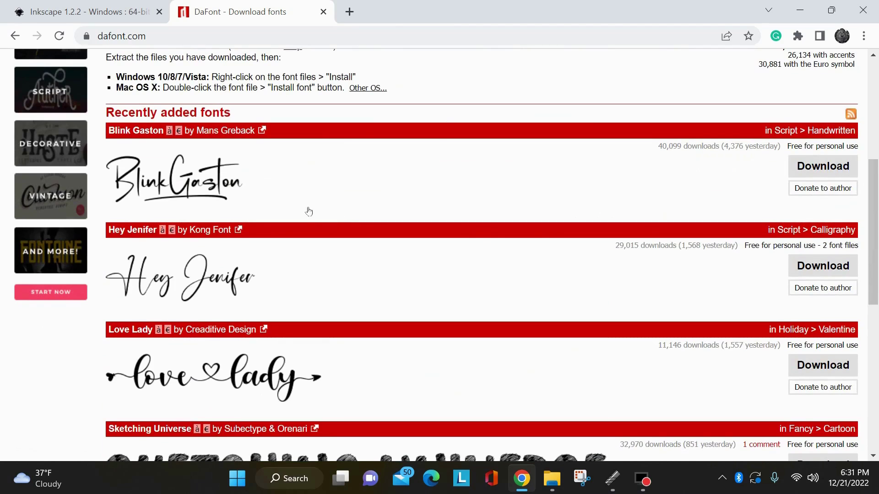
scroll(293, 275, "up", 5)
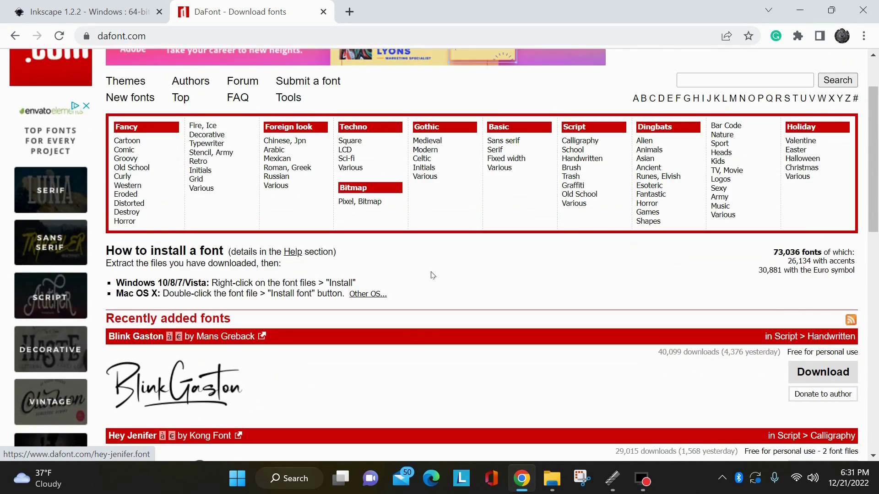
Keep browsing the DaFont page, then minimise Chrome to reveal the desktop
scroll(367, 320, "down", 6)
scroll(313, 301, "down", 1)
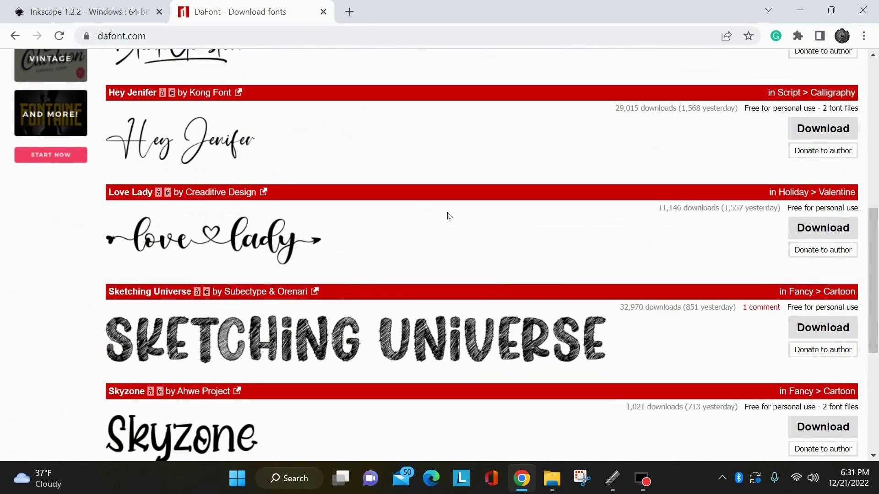
scroll(449, 216, "up", 5)
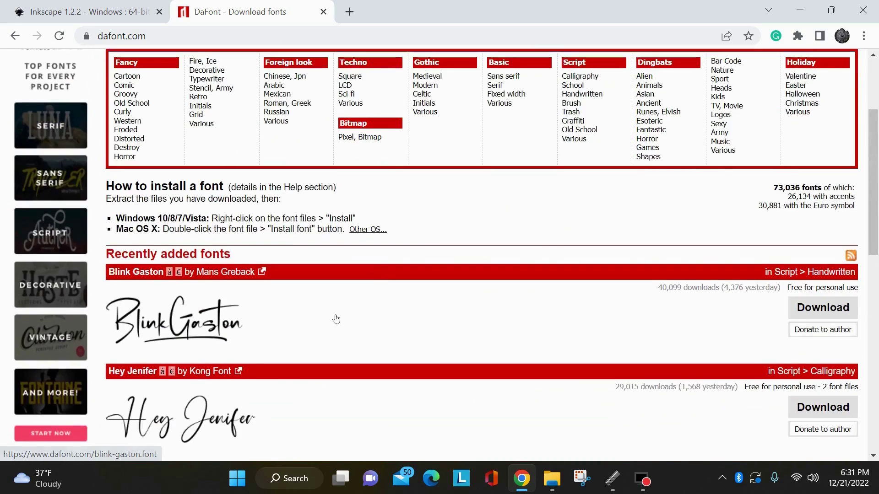
scroll(348, 298, "up", 3)
scroll(510, 356, "down", 3)
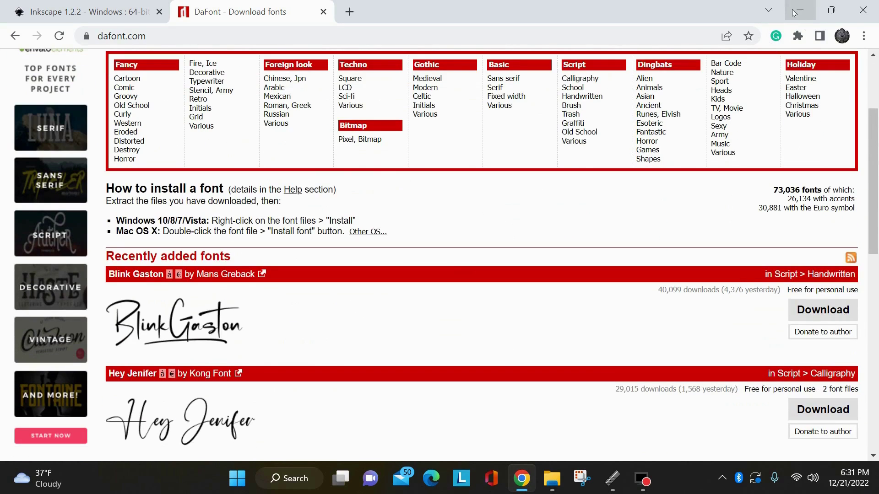
left_click(800, 11)
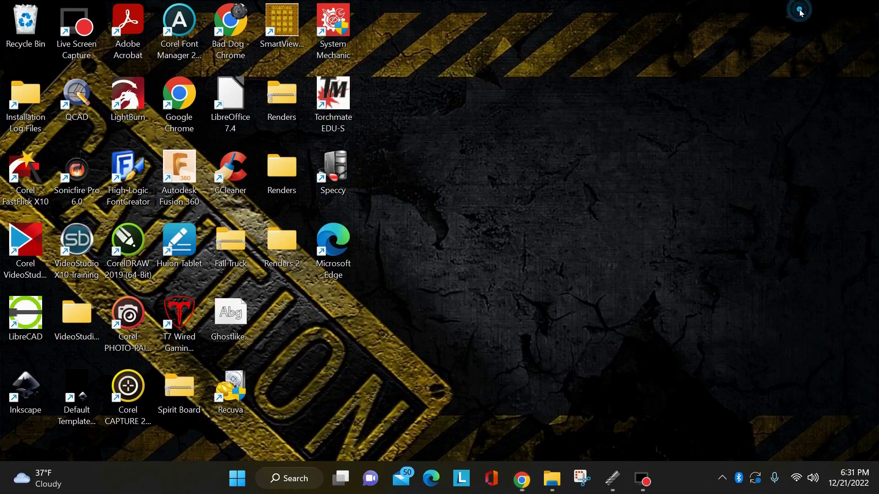
Extract the Baguede Font zip in New folder into a Baguede Font folder
left_click(548, 481)
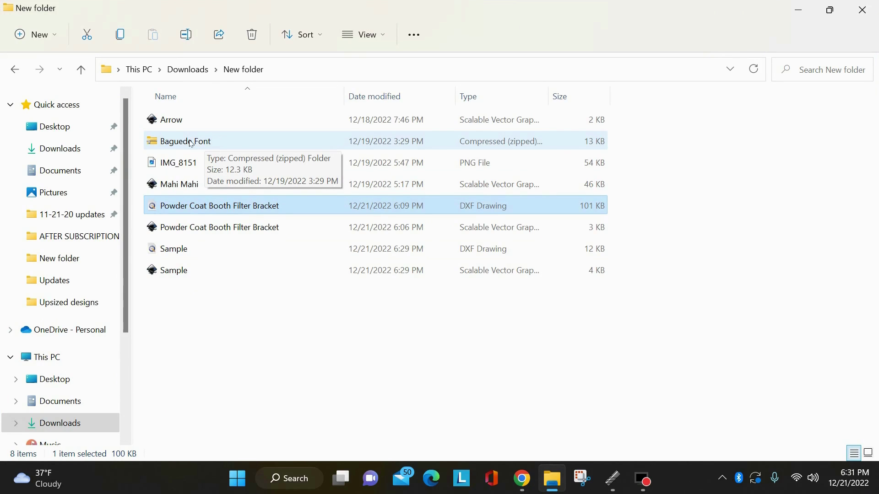
double_click(191, 143)
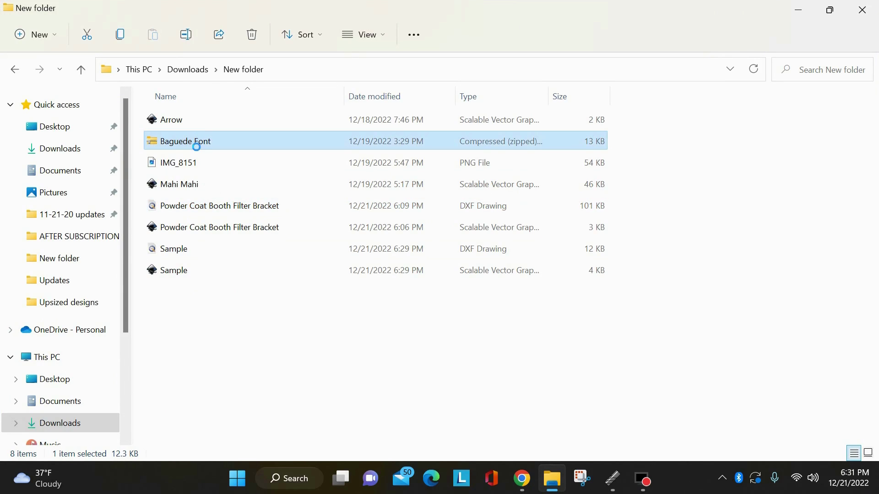
right_click(193, 144)
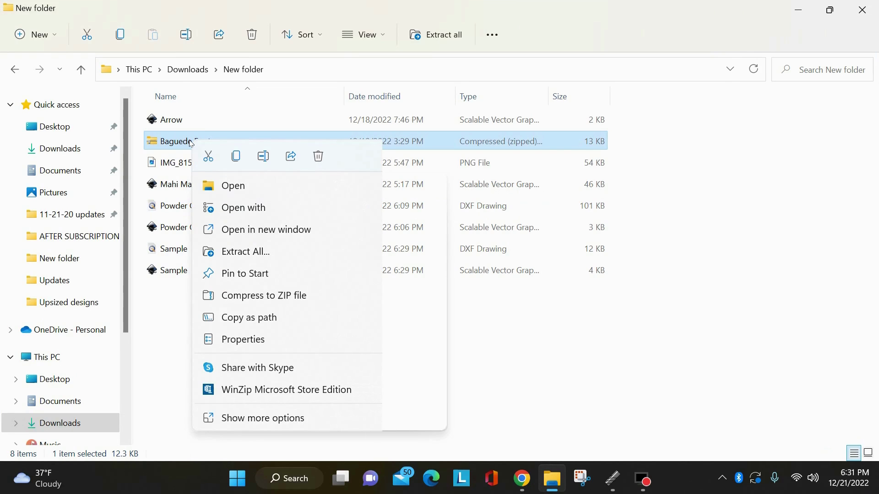
left_click(230, 251)
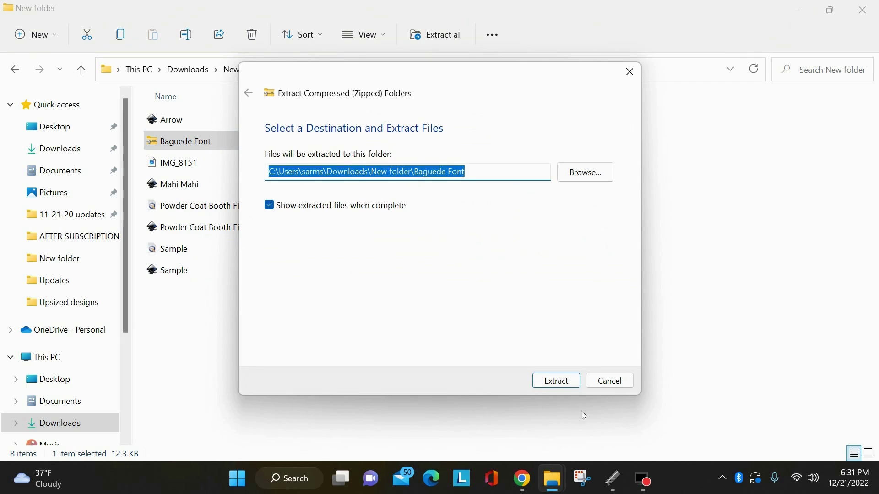
left_click(558, 381)
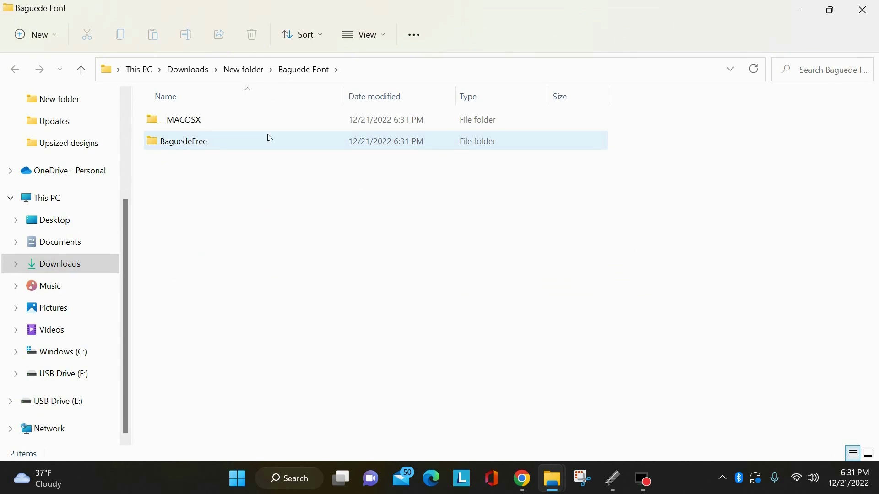
Open Baguede Font > BaguedeFree and select both BaguedeFree font files
left_click(246, 73)
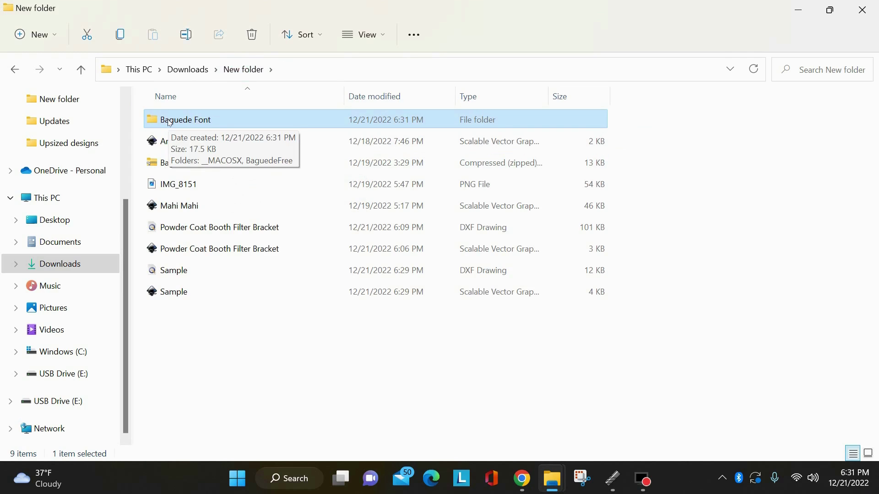
double_click(195, 121)
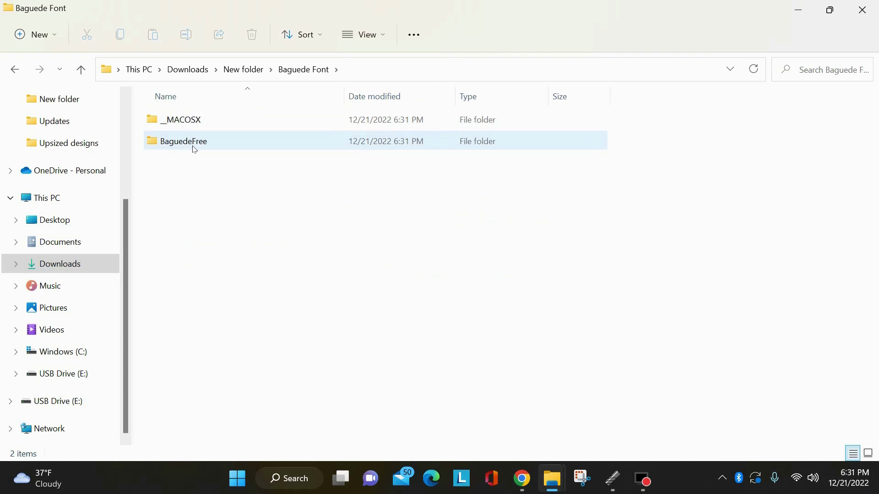
double_click(195, 143)
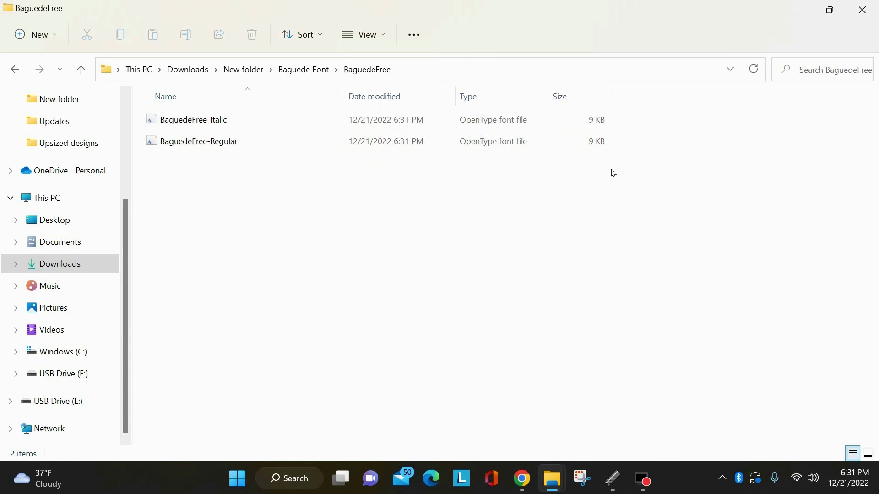
left_click_drag(610, 169, 213, 117)
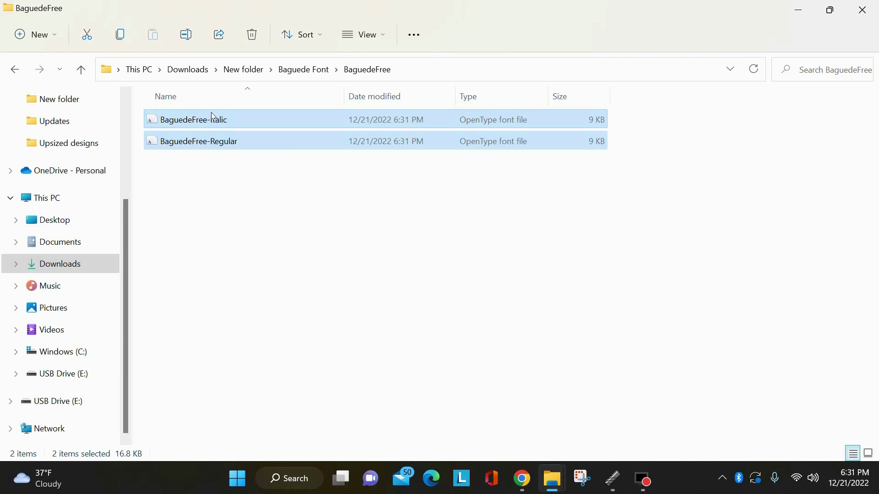
Install BaguedeFree-Regular and BaguedeFree-Italic for all users, declining to replace the existing copies
right_click(285, 143)
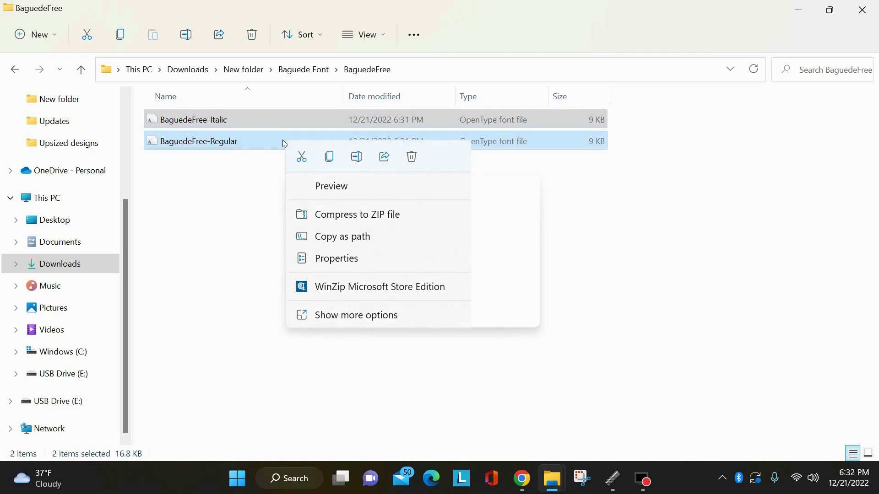
left_click(351, 315)
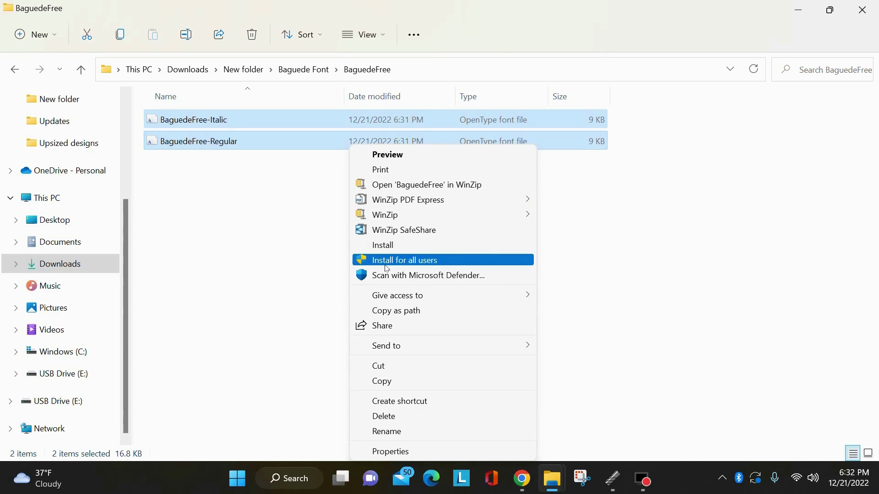
left_click(401, 265)
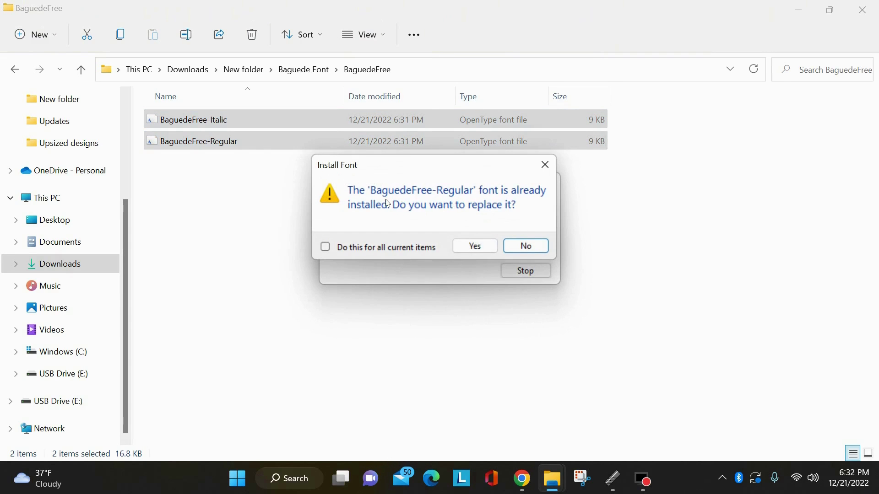
left_click(540, 249)
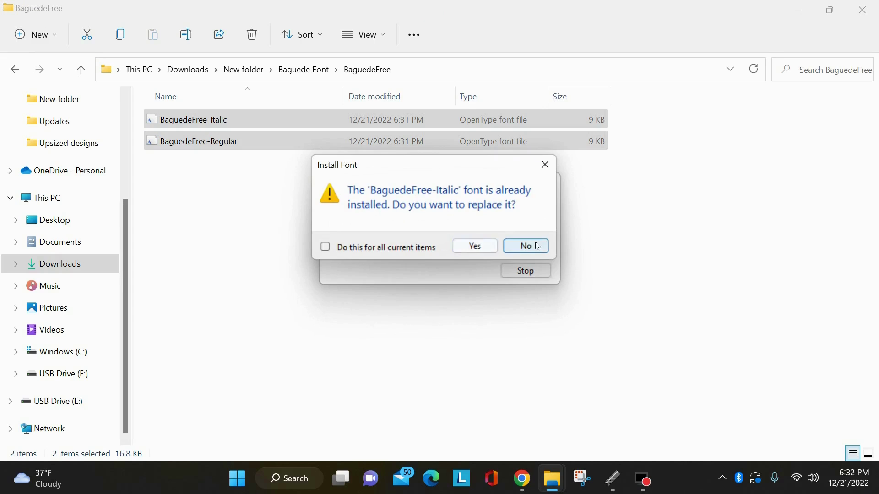
left_click(538, 246)
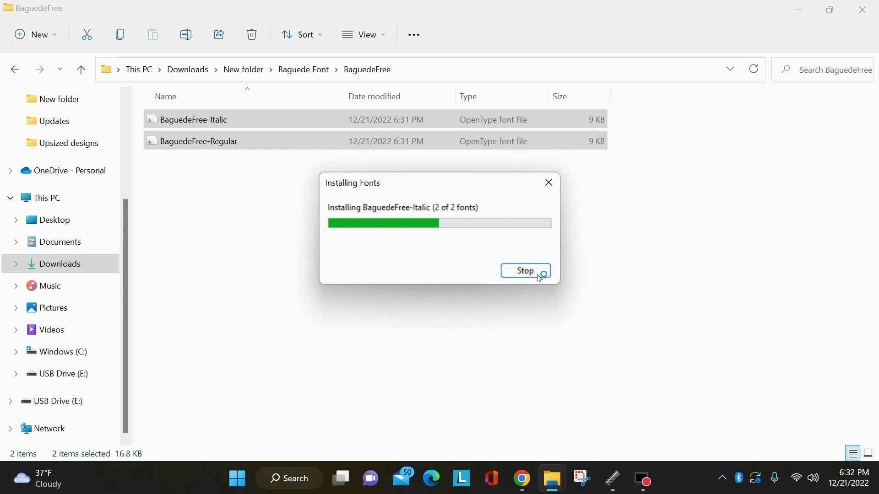